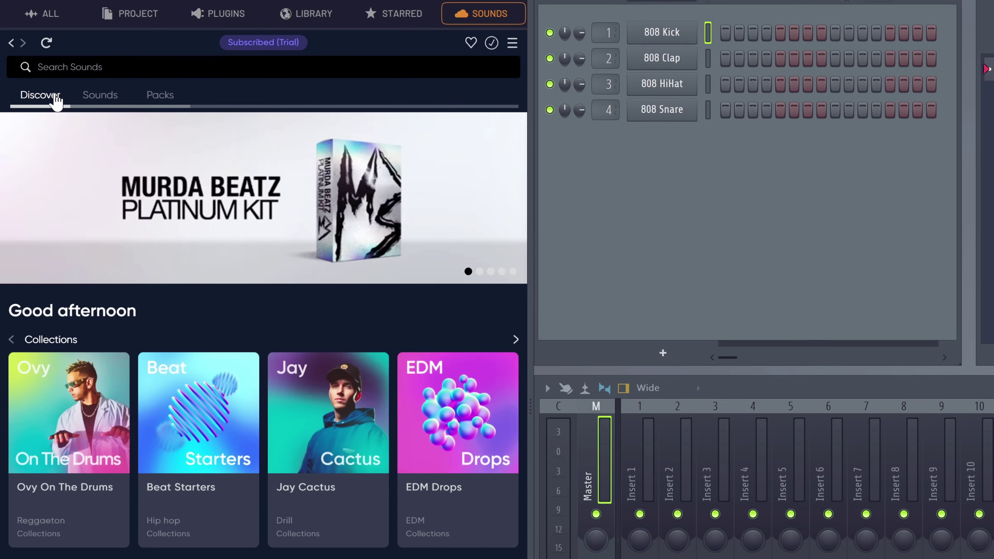
Look through the Discover page's featured banners, the Collections row and the ranked list of packs.
left_click(490, 271)
left_click(502, 271)
left_click(513, 271)
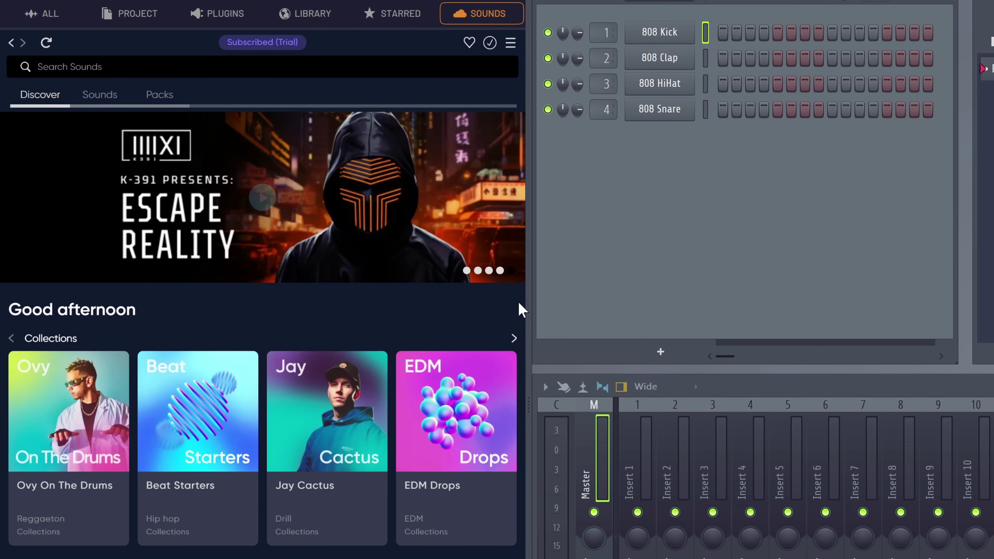
left_click(514, 338)
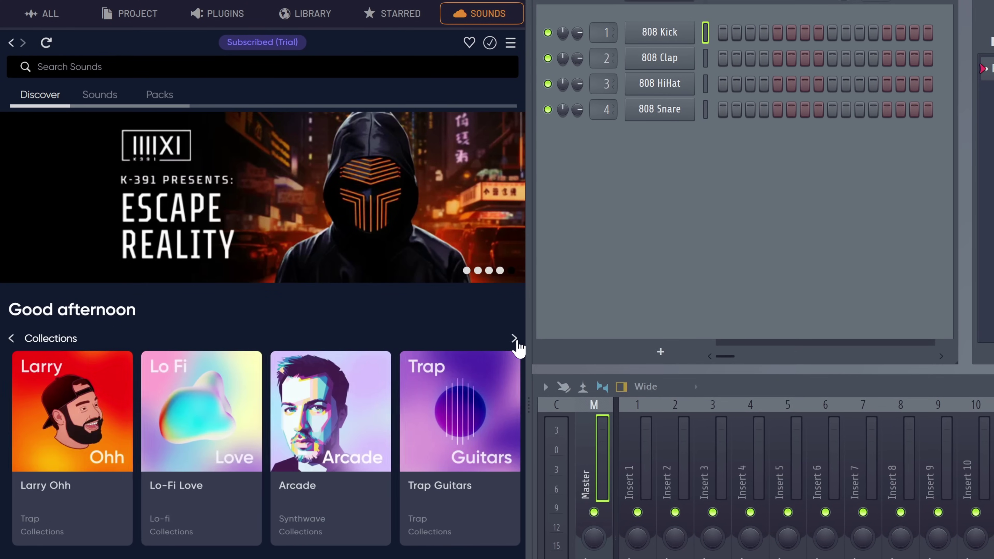
left_click(514, 338)
scroll(460, 352, "down", 10)
scroll(443, 520, "down", 3)
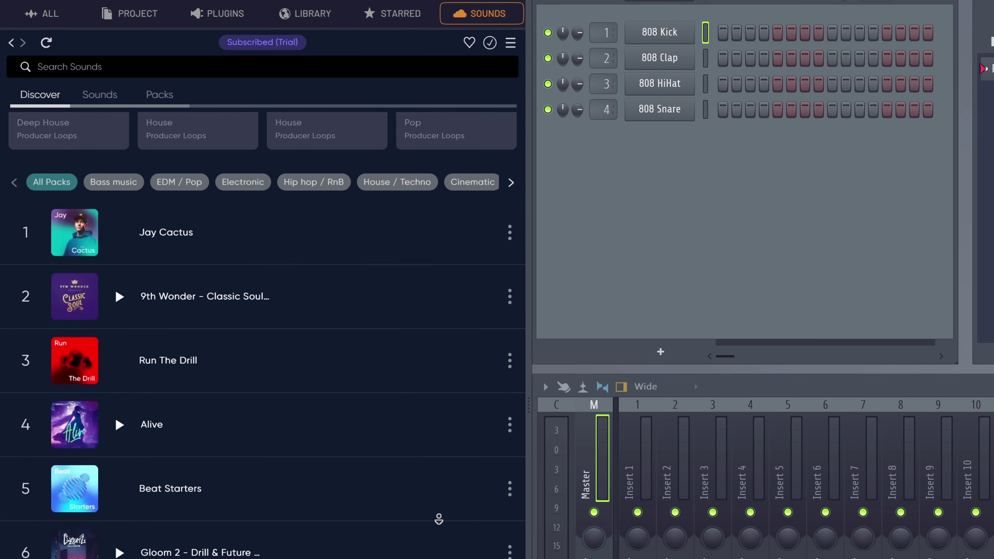
scroll(366, 284, "up", 5)
scroll(365, 243, "up", 10)
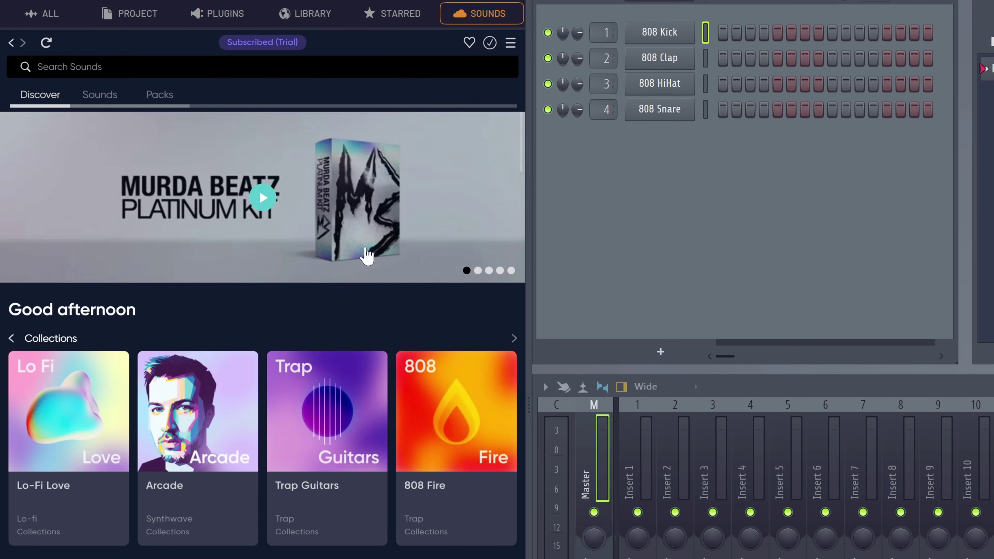
Filter the list of individual sounds by type to show only loops.
left_click(106, 98)
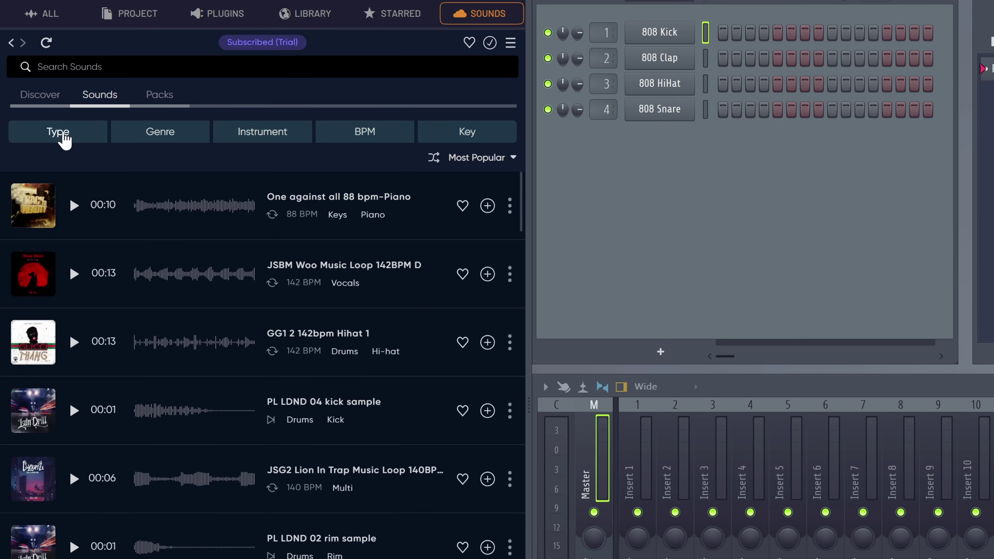
left_click(64, 139)
left_click(171, 175)
left_click(72, 140)
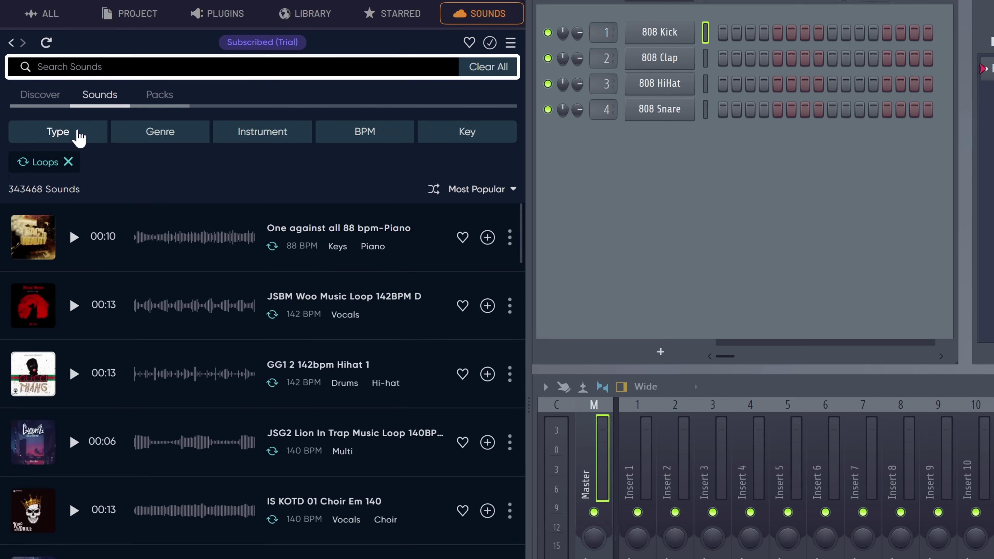
Browse the packs, view the contents of 9th Wonder - Classic Soul Pack, and remove the pack filter.
left_click(156, 97)
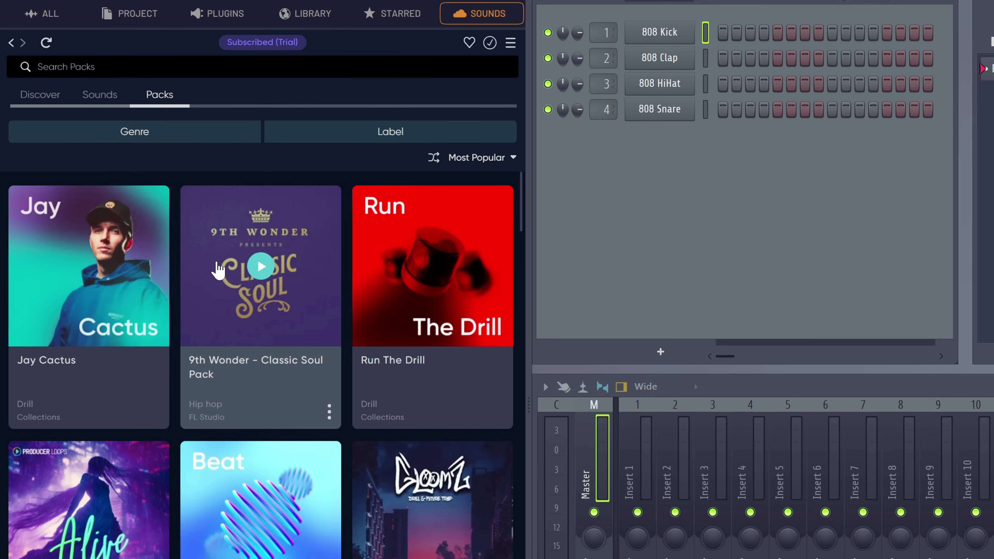
left_click(219, 269)
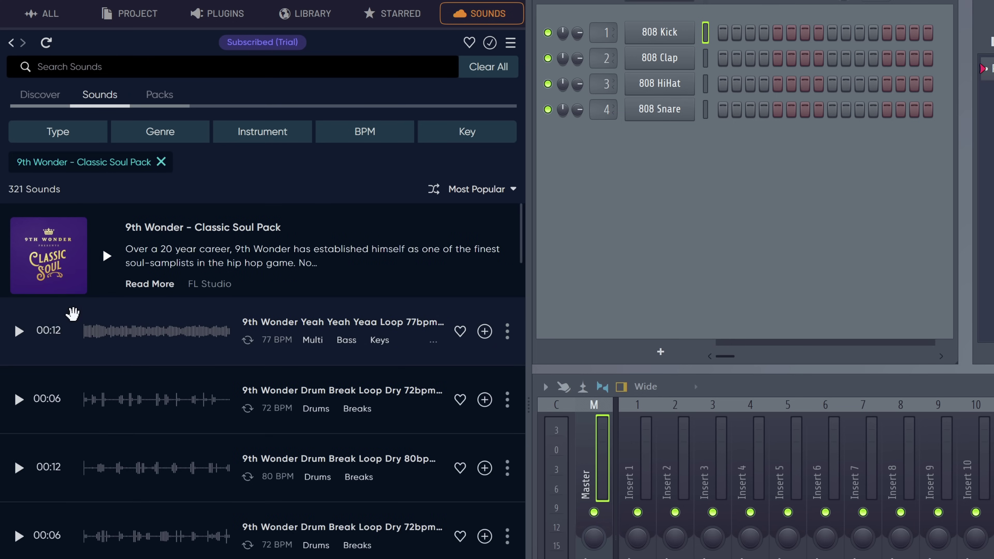
left_click(161, 161)
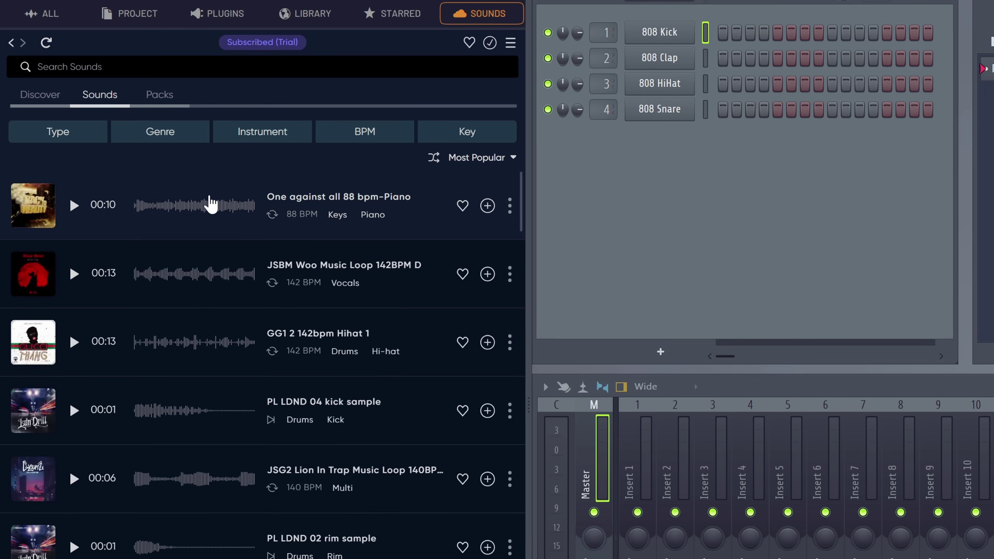
Filter the sounds to loops, search for "vocal" and restrict the instrument to Vocals.
left_click(72, 133)
left_click(199, 176)
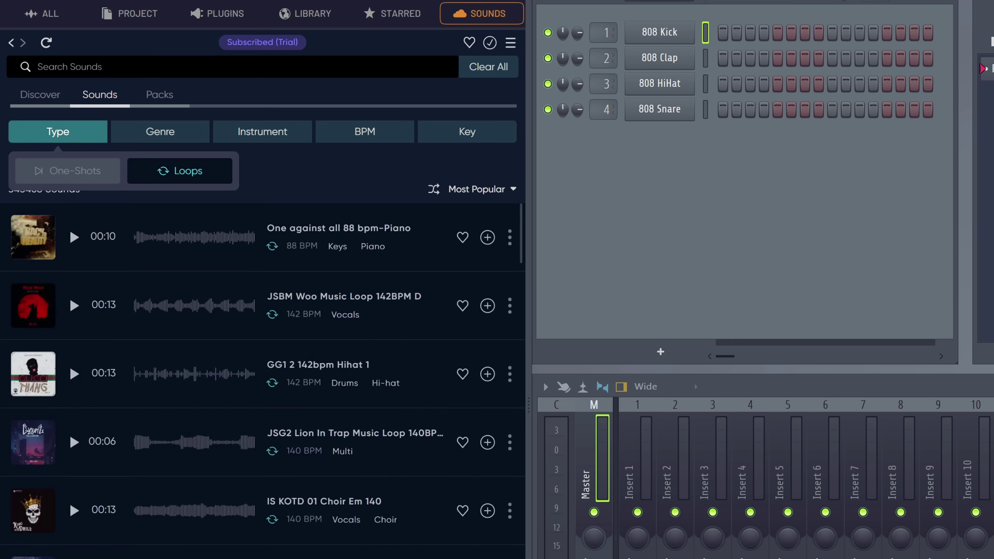
type("vocal")
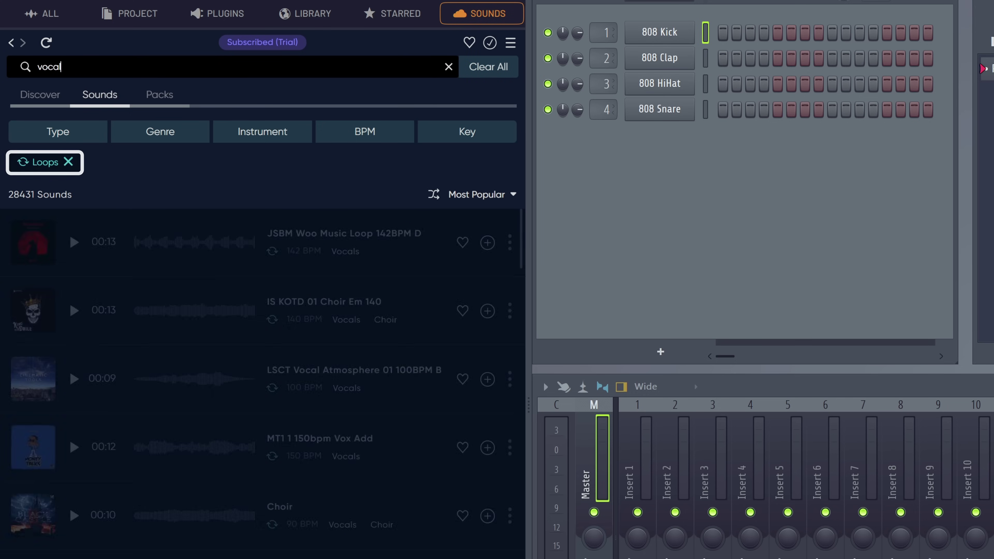
left_click(261, 137)
left_click(280, 205)
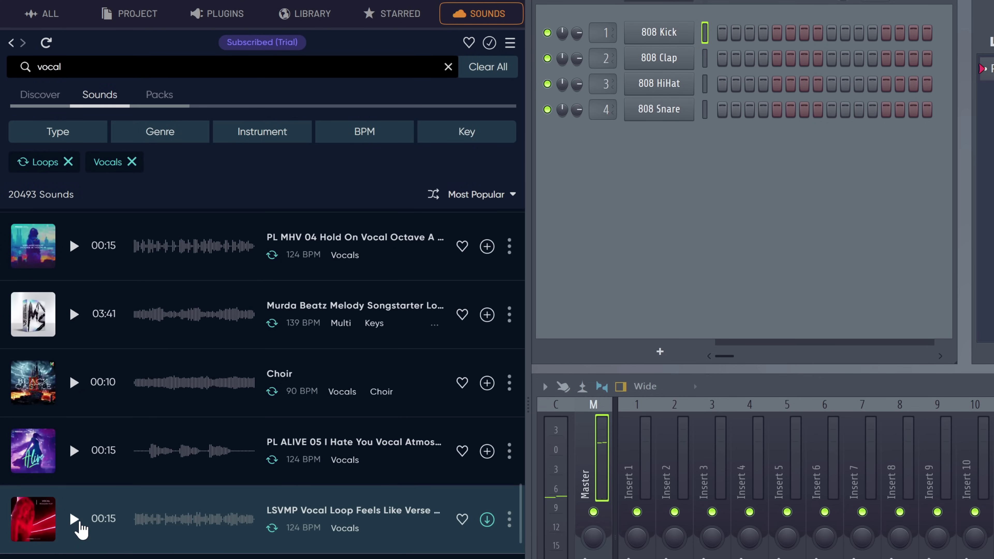
Preview the 124 BPM LSVMP Vocal Loop Feels Like Verse and place it in the playlist as an audio track.
left_click(73, 519)
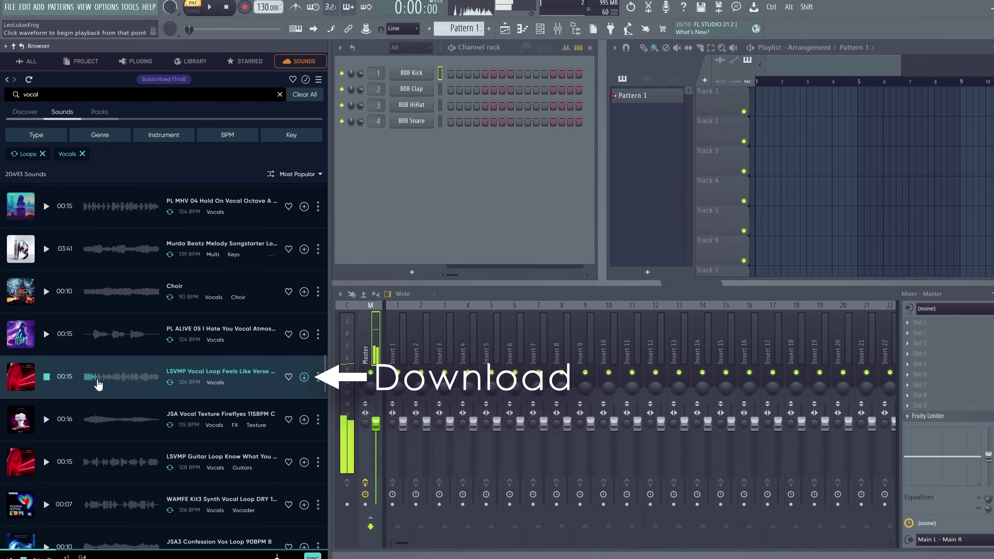
left_click_drag(94, 376, 700, 163)
left_click(488, 313)
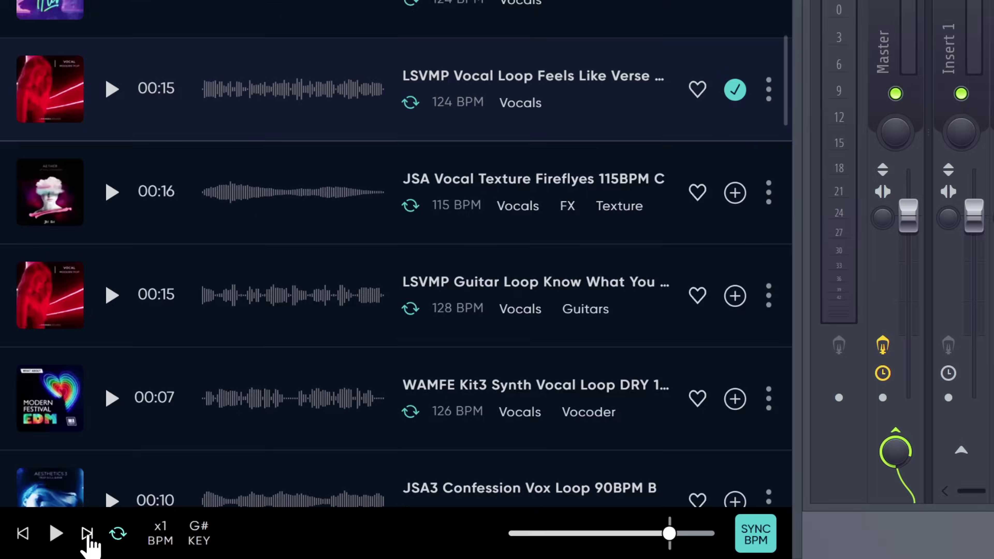
Audition other vocal loops by stepping forward and back through the search results.
left_click(35, 549)
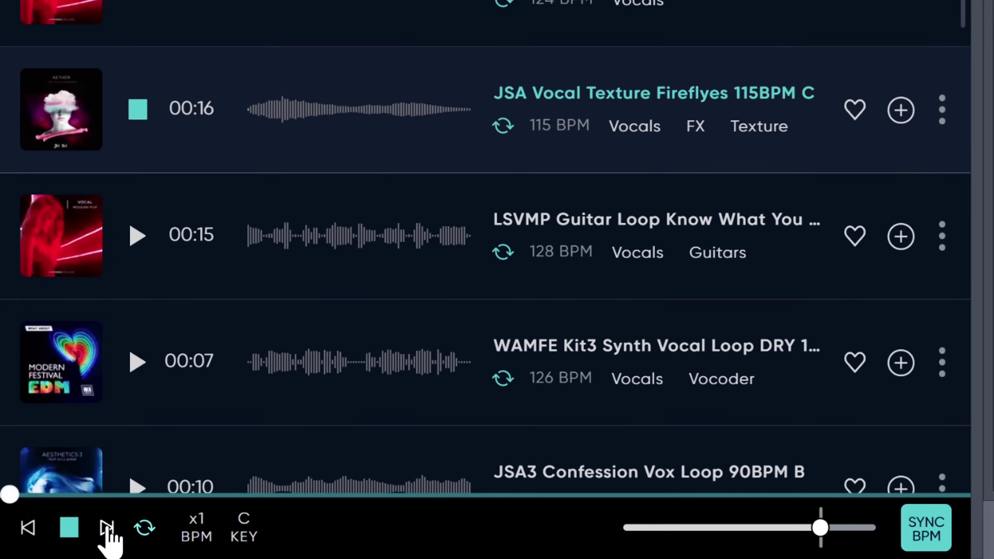
left_click(107, 527)
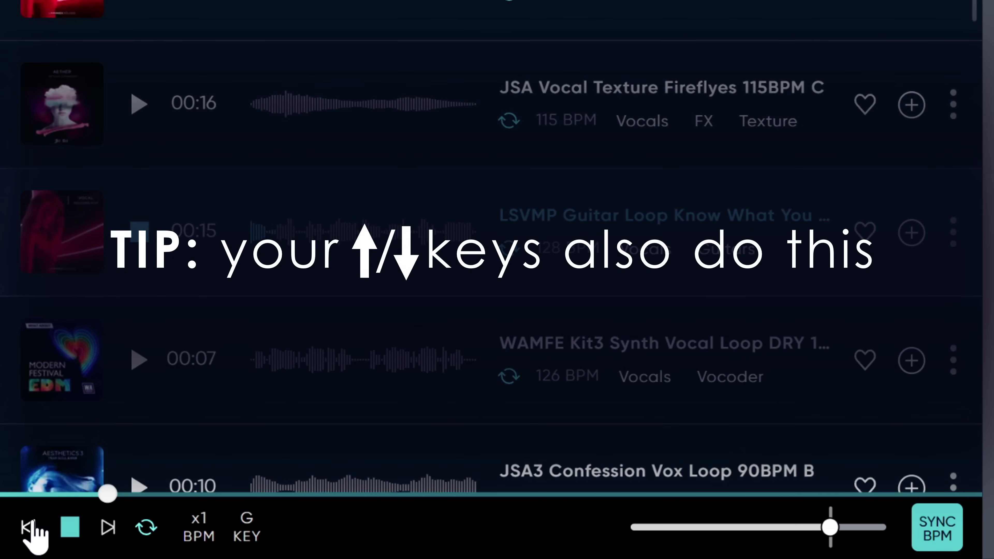
left_click(28, 528)
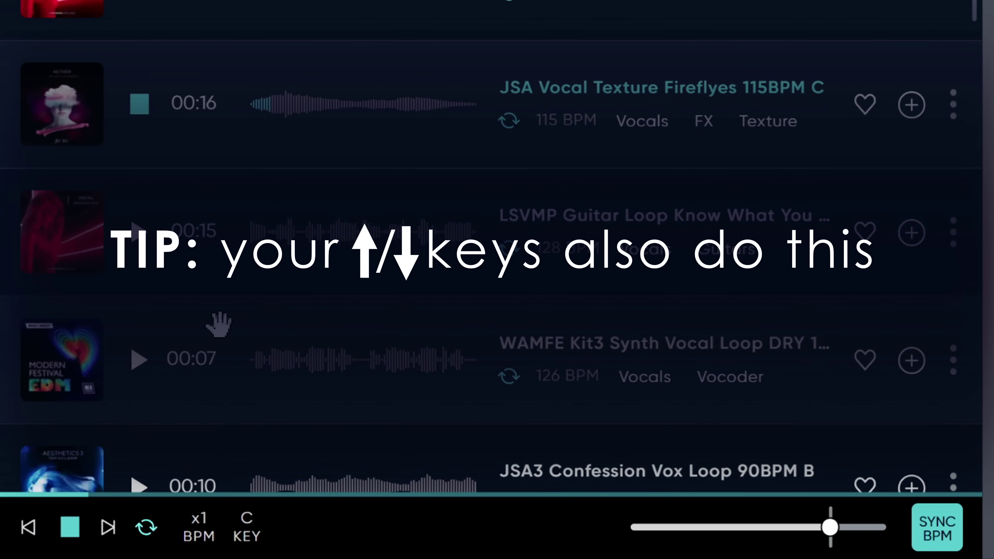
key("Down")
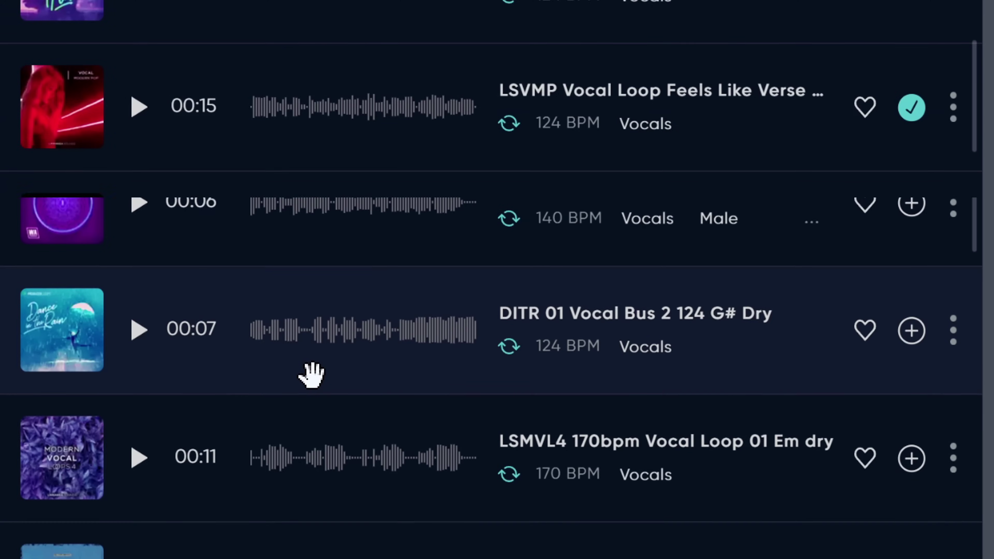
scroll(344, 254, "down", 10)
left_click(556, 453)
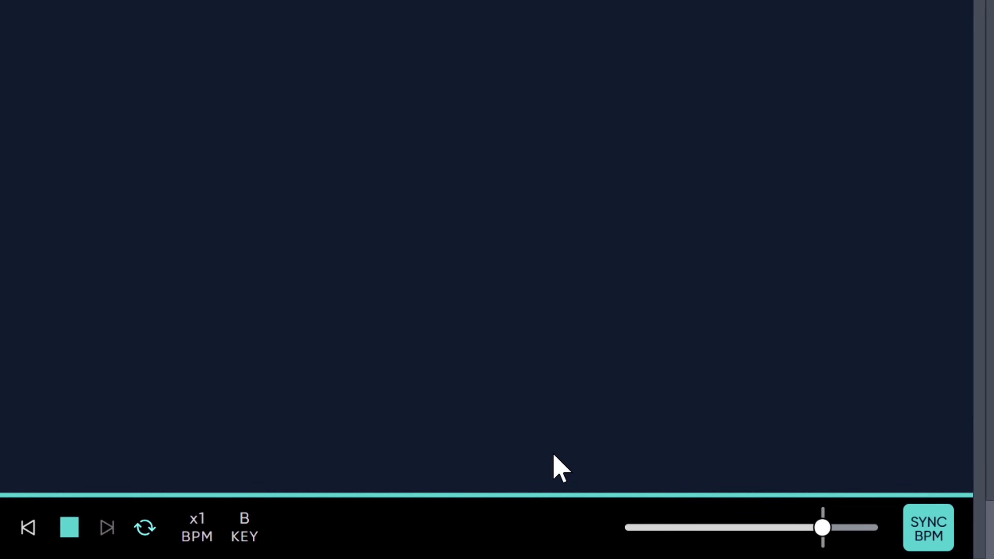
scroll(559, 374, "down", 5)
left_click(606, 458)
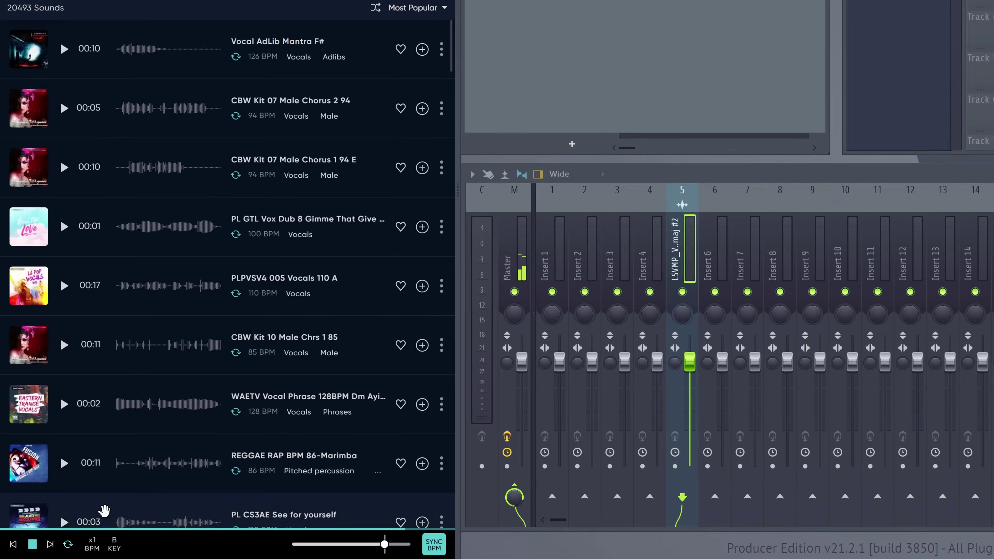
left_click(48, 537)
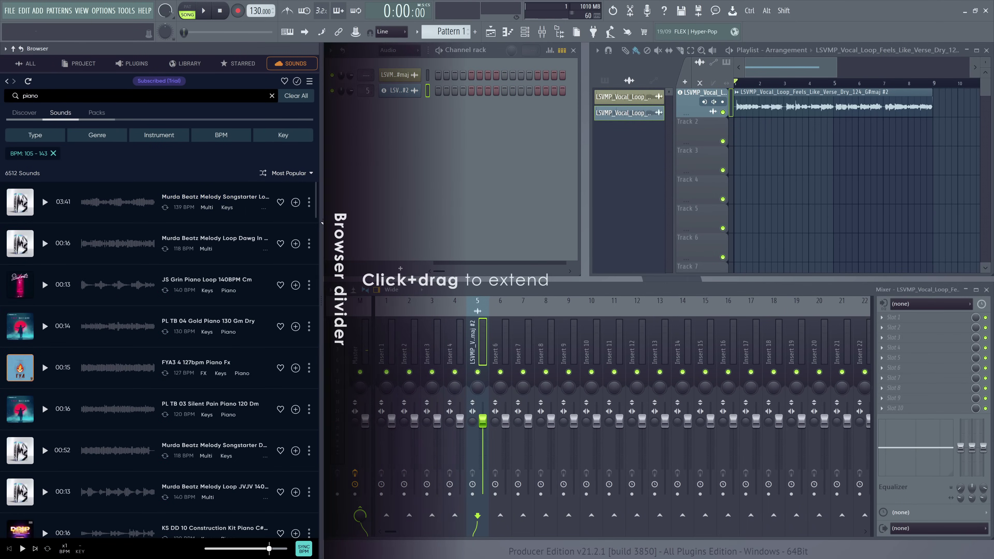
Widen the browser to give the sound results more room.
left_click_drag(320, 222, 436, 226)
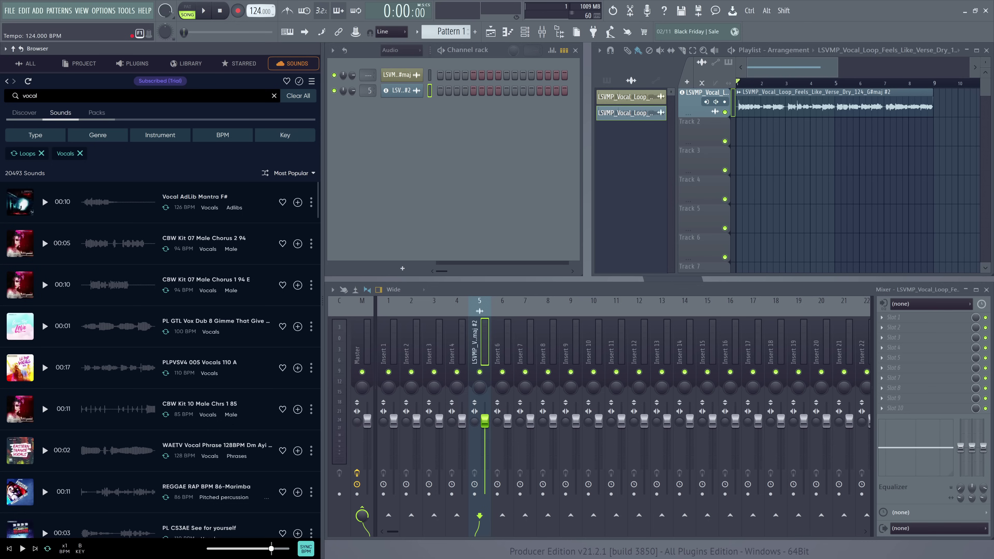
Set the project tempo to 124 BPM and restretch all channels.
left_click_drag(260, 11, 260, 10)
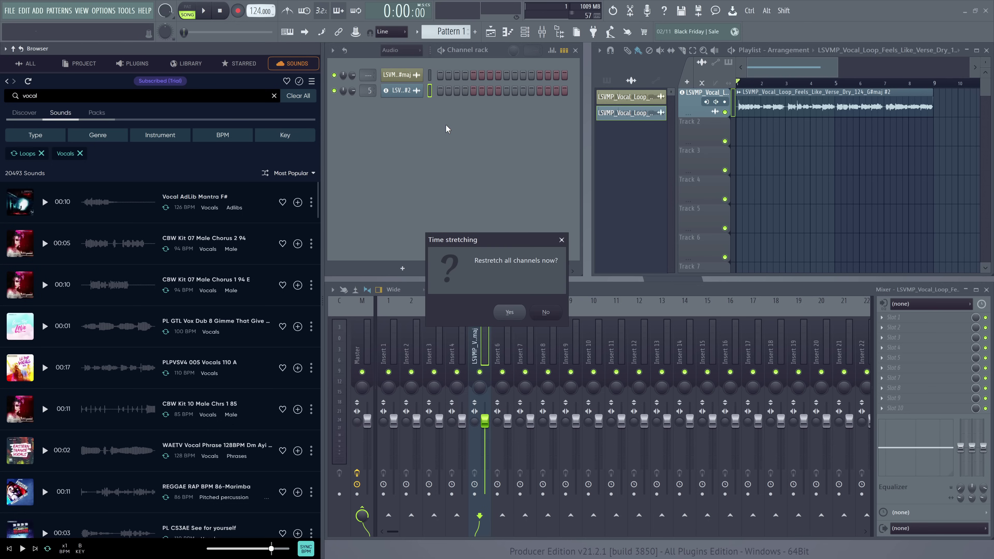
left_click(517, 313)
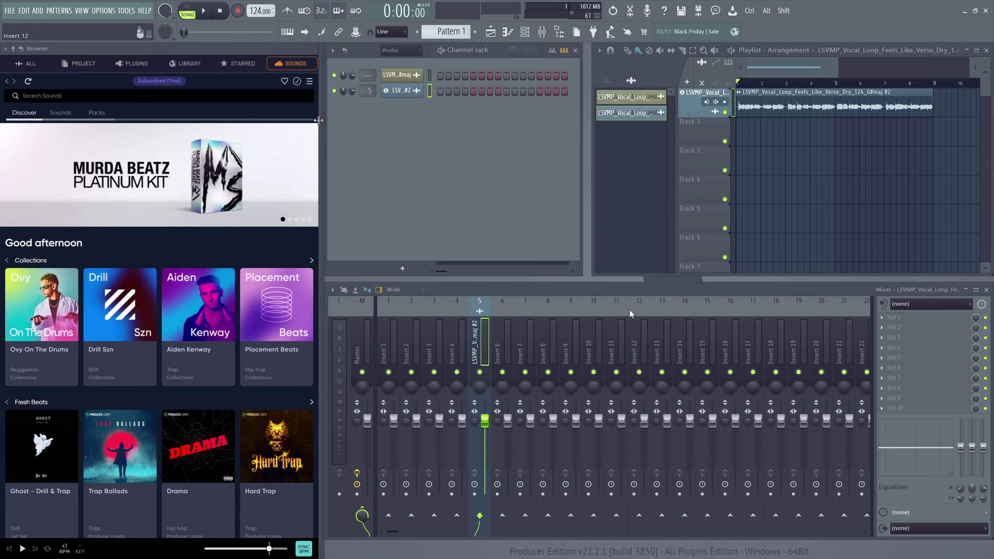
View the FL Cloud account preferences for auto time stretch and auto pitch shift, and close them.
left_click(310, 83)
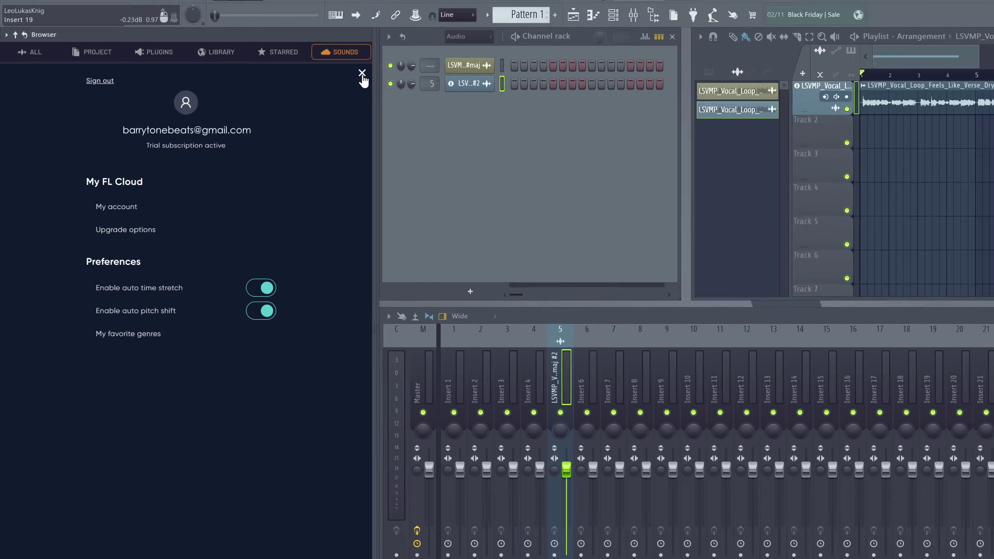
left_click(528, 50)
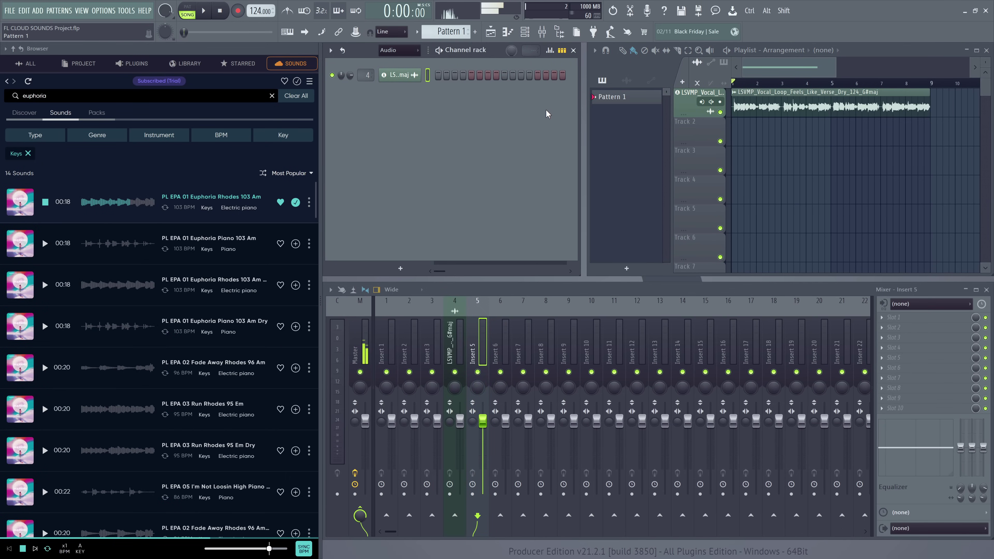
Stop the preview and place the PL EPA 01 Euphoria Rhodes 103 Am loop on playlist track 2 as an audio track.
left_click(23, 548)
left_click_drag(118, 203, 688, 141)
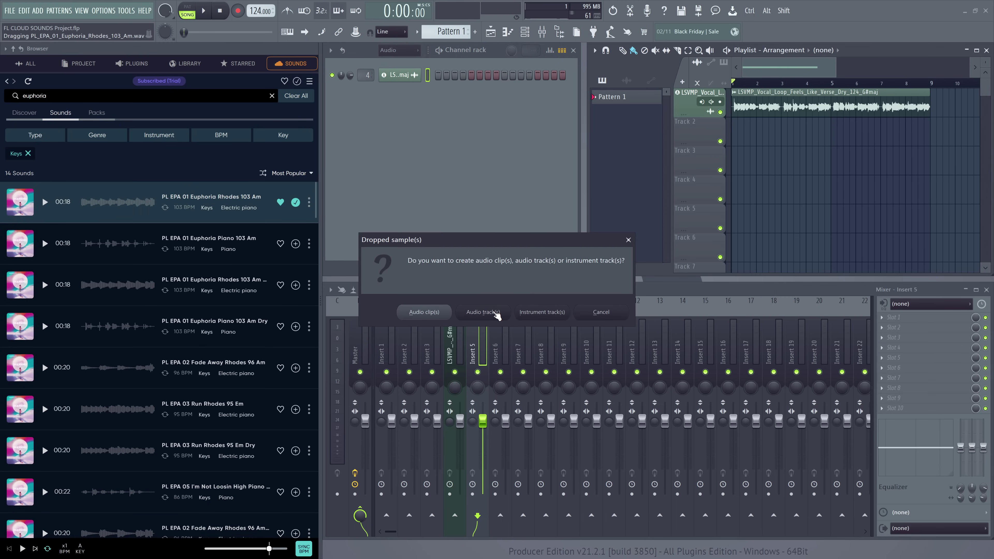
key("Return")
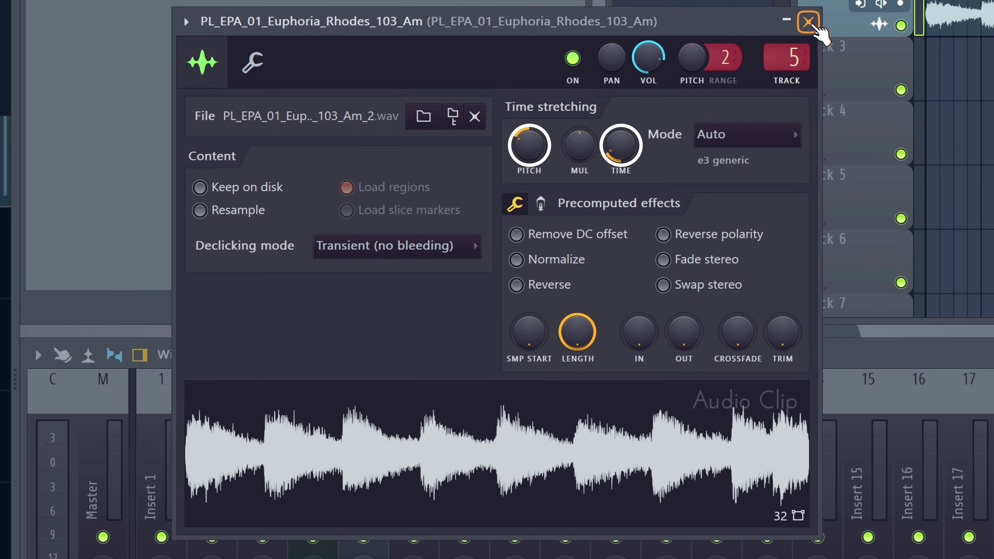
left_click(700, 119)
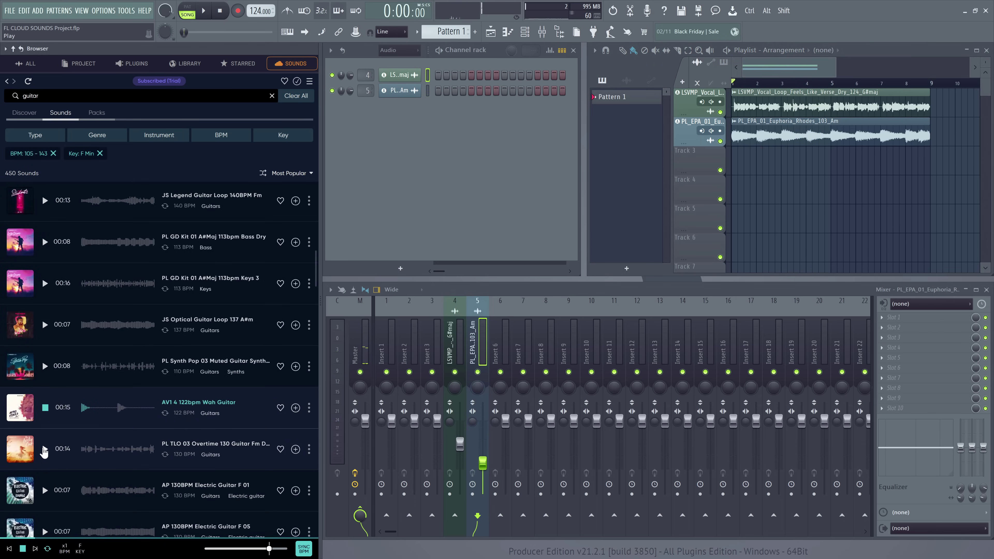
Preview the PL TLO 03 Overtime 130 Guitar Fm loop at x1/2 and x2 playback speed.
left_click(45, 450)
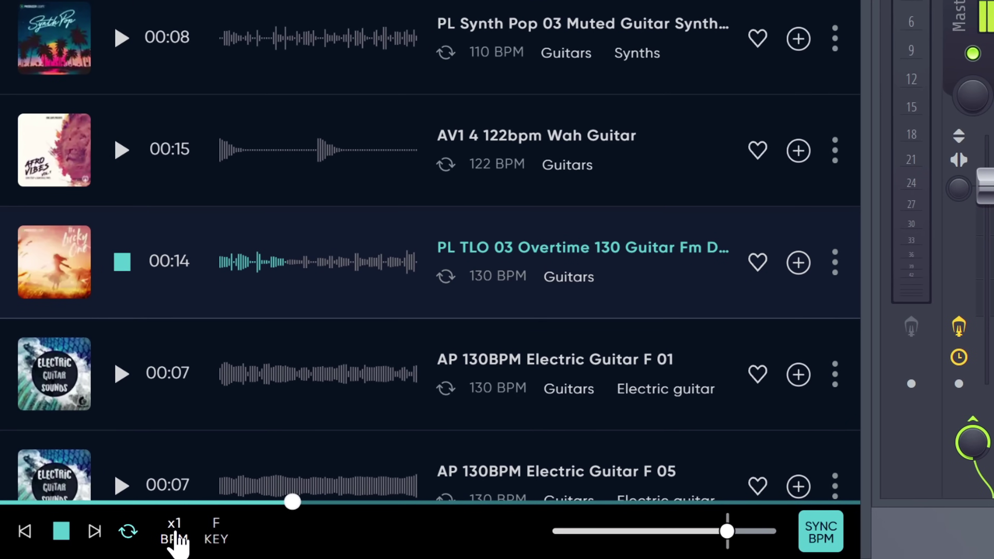
left_click(177, 528)
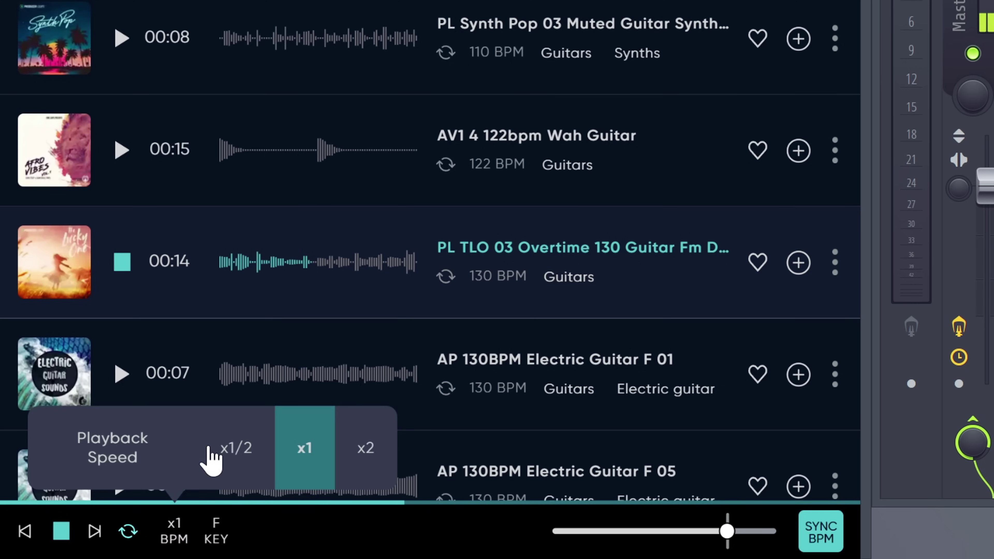
left_click(235, 451)
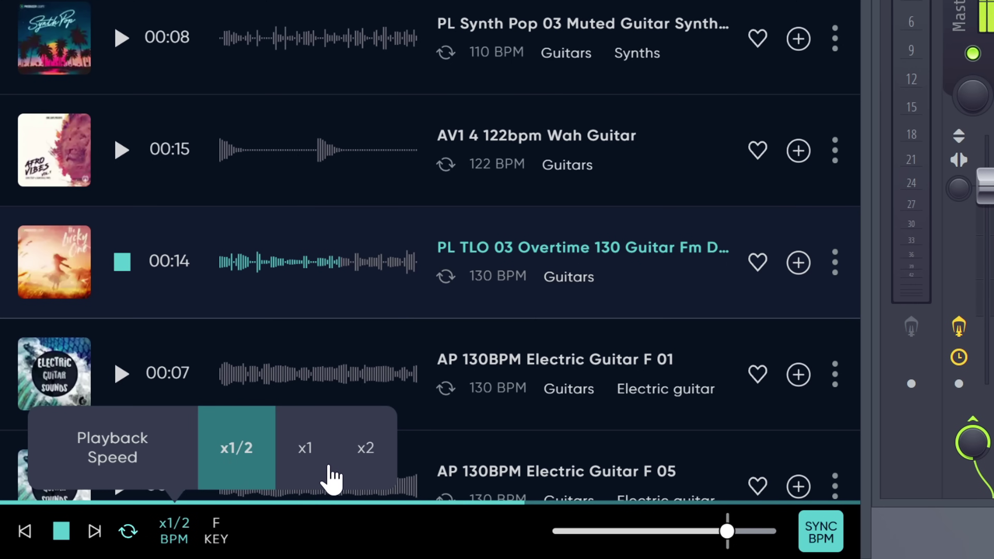
left_click(368, 454)
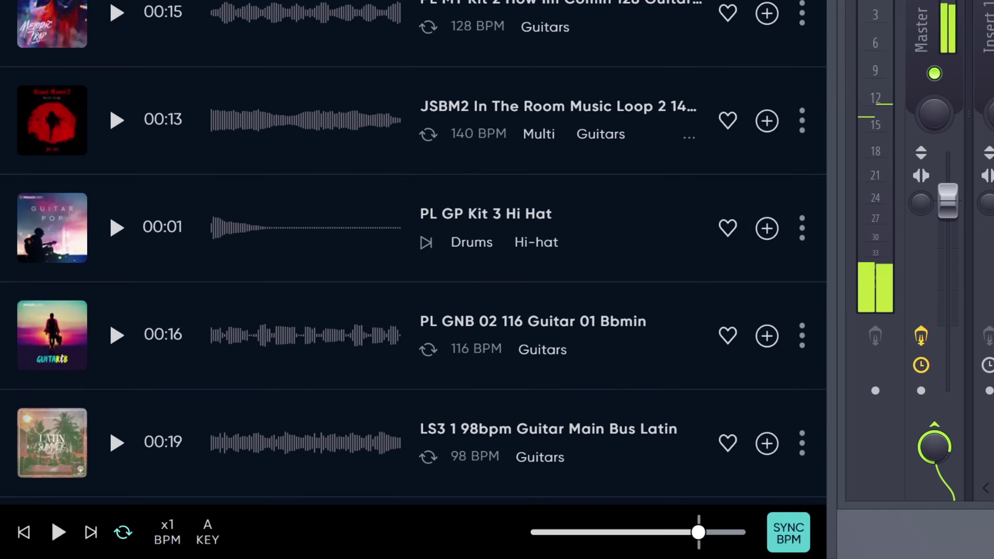
mouse_move(727, 532)
left_mouse_down()
mouse_move(624, 532)
mouse_move(727, 532)
left_mouse_up()
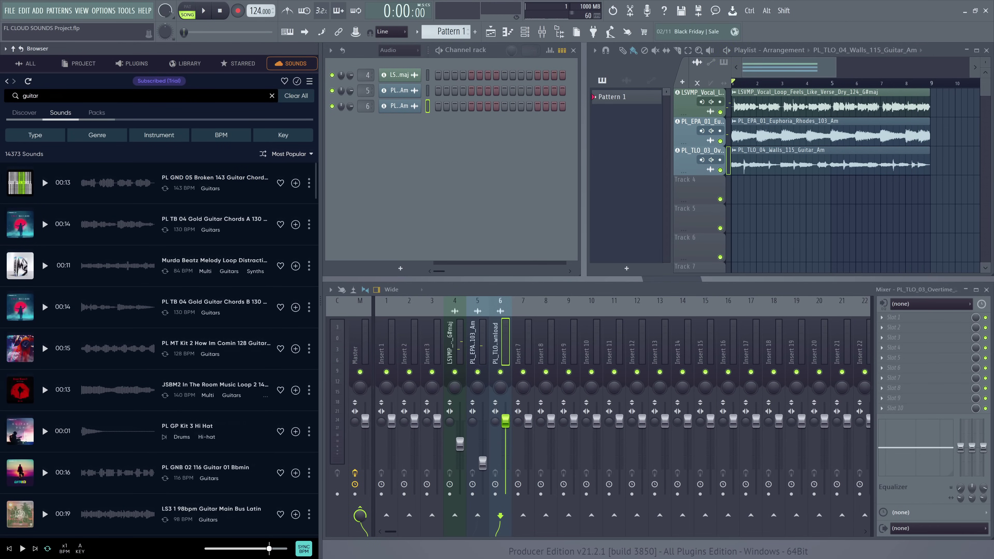
Clear the guitar search and undo the placement of the guitar loop on playlist track 3.
left_click(272, 96)
key("ctrl+z")
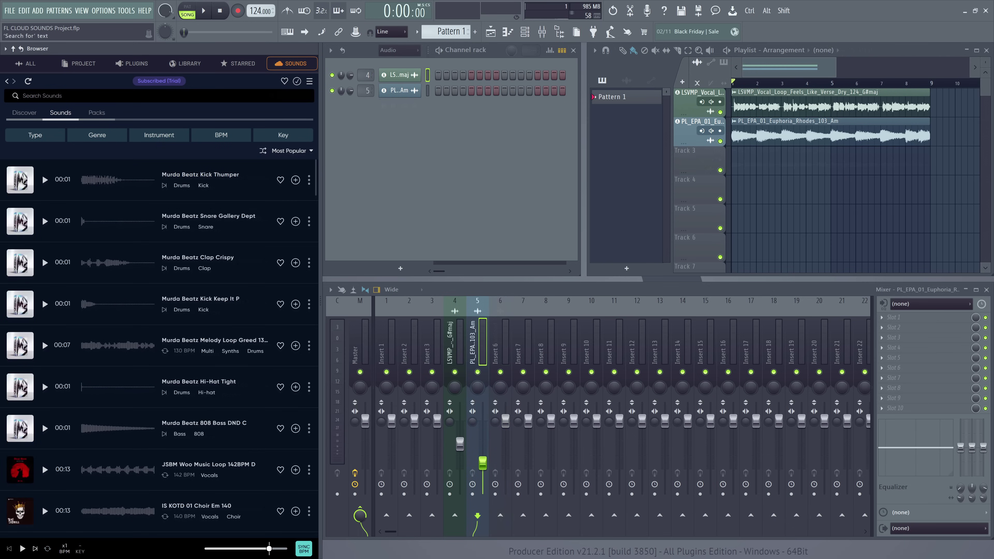
Search the sounds for guitar and limit the results to the key of F minor.
type("guitar")
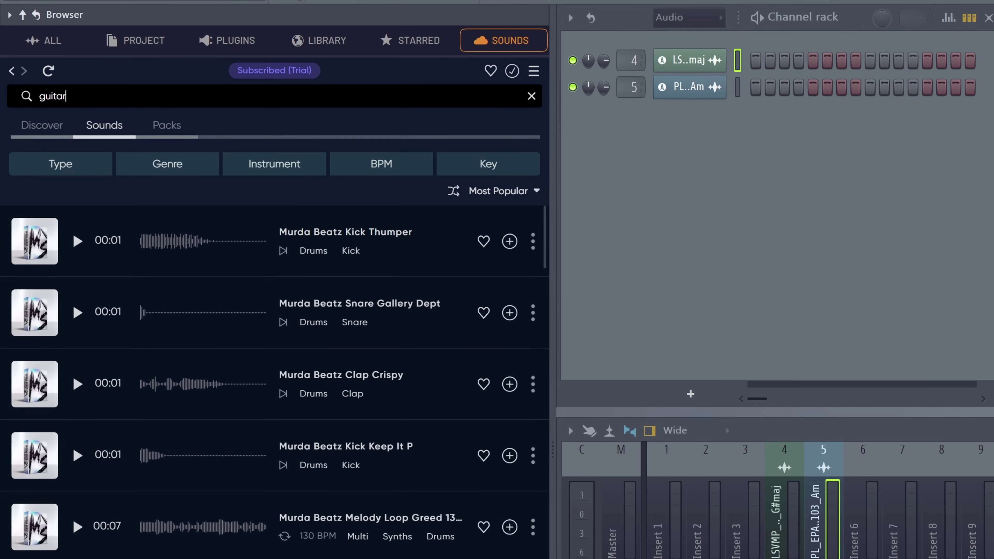
key("Return")
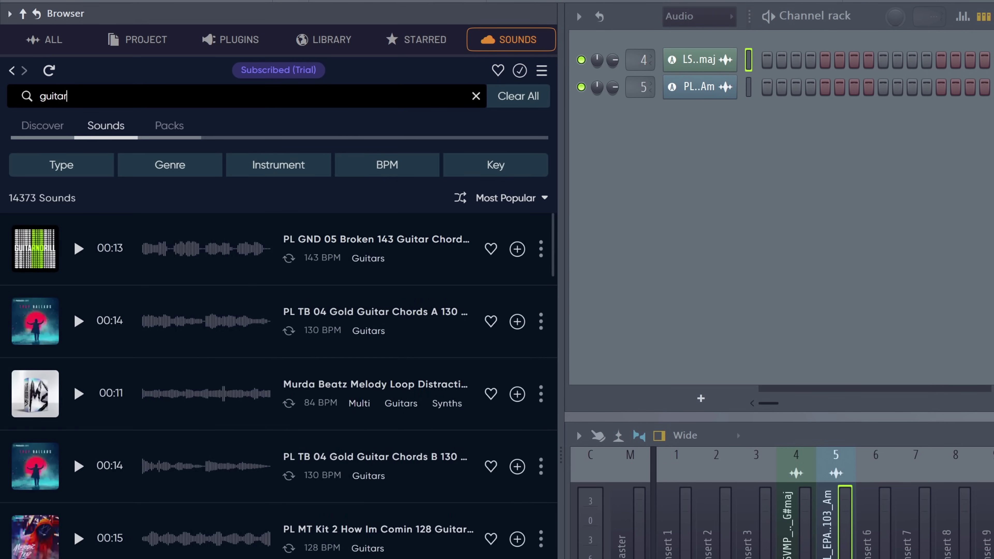
left_click(472, 172)
left_click(384, 309)
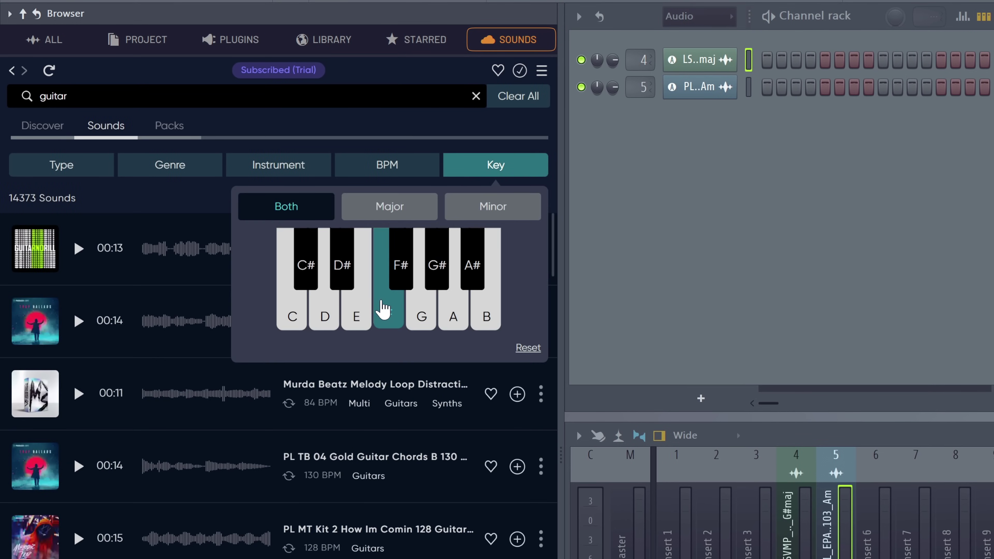
left_click(495, 212)
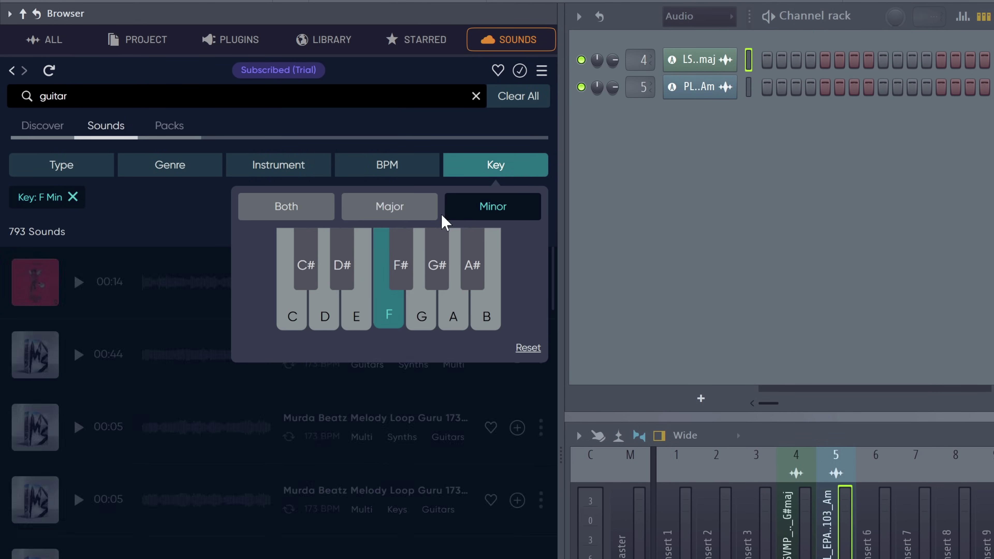
Filter the guitar sounds to 105–143 BPM around the project tempo and preview the PL GNB 02 116 Guitar 01 Bbmin loop.
left_click(383, 168)
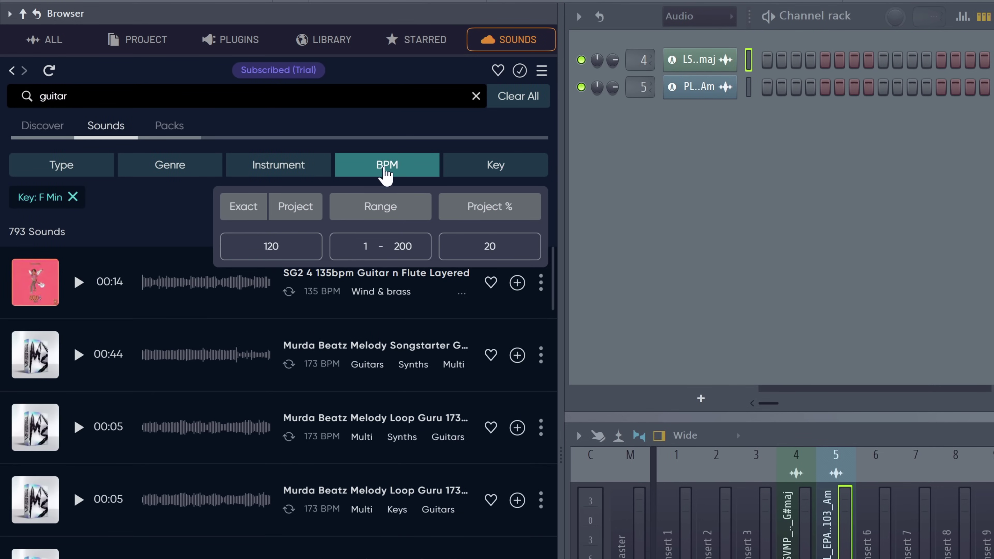
left_click(491, 248)
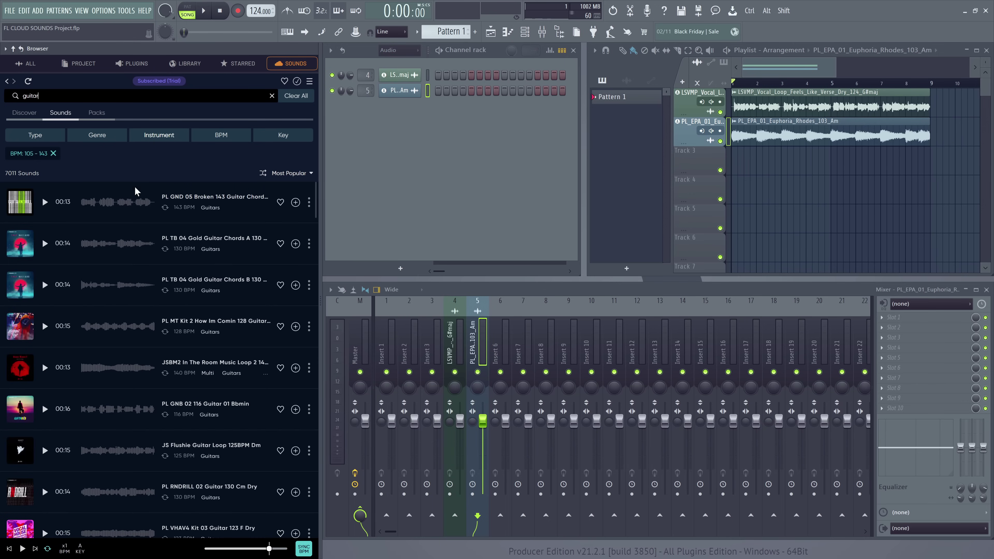
left_click(44, 408)
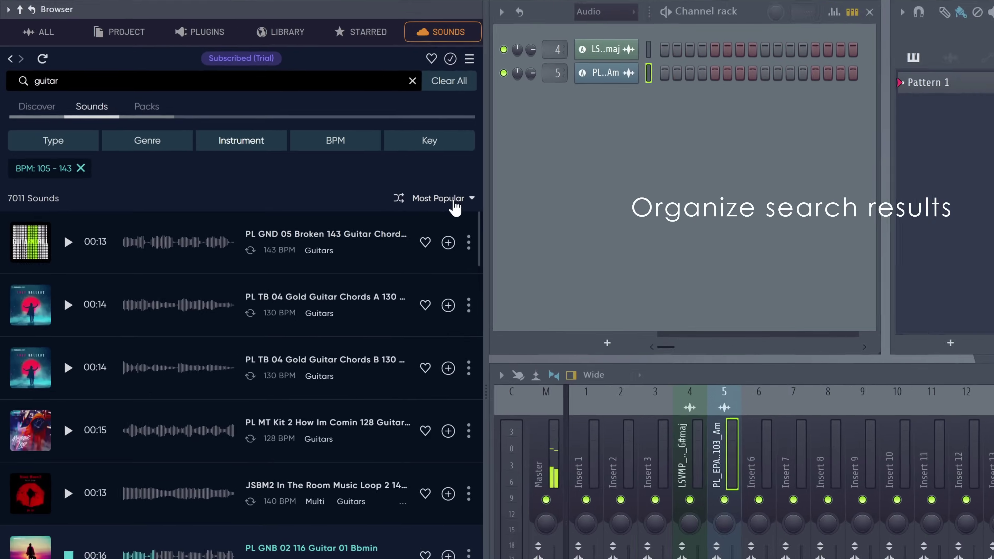
Sort the guitar results by Hidden Gems and preview the PG3 22 128 D loop.
left_click(455, 202)
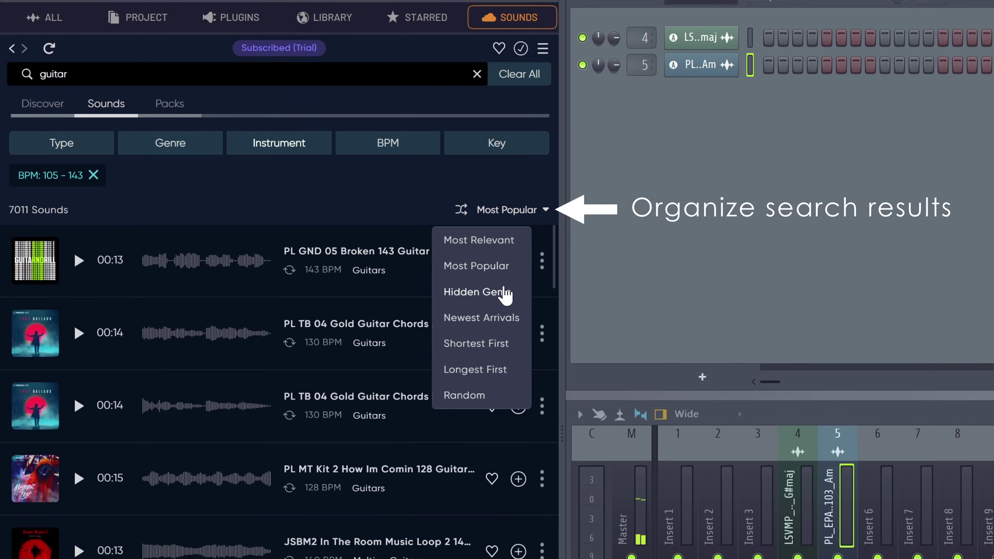
left_click(506, 295)
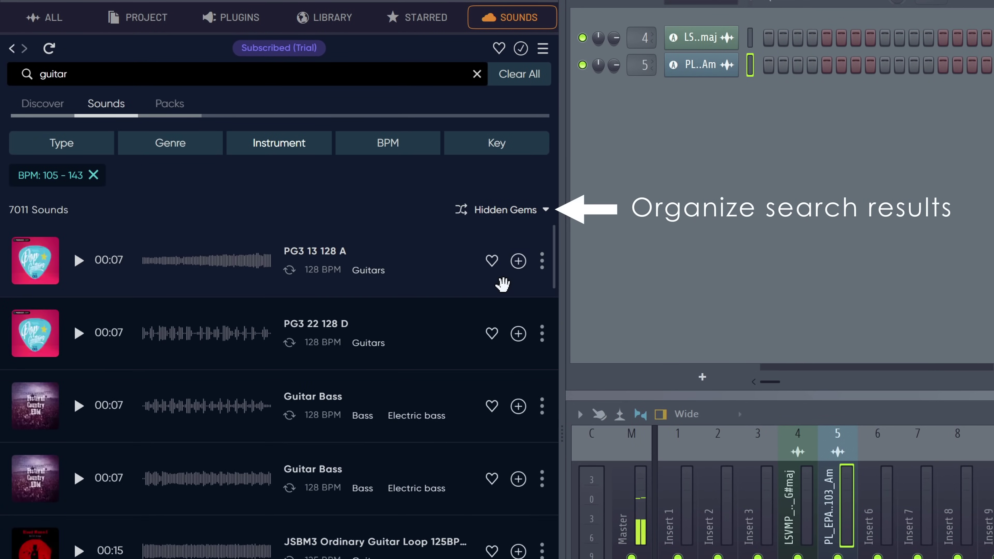
left_click(75, 335)
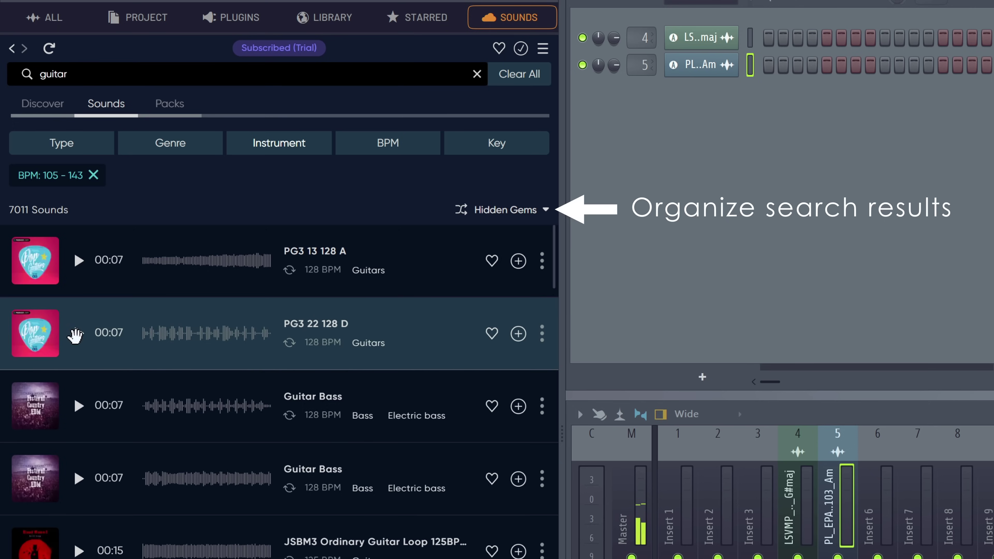
Sort the guitar results in Random order and preview one of the loops.
left_click(527, 215)
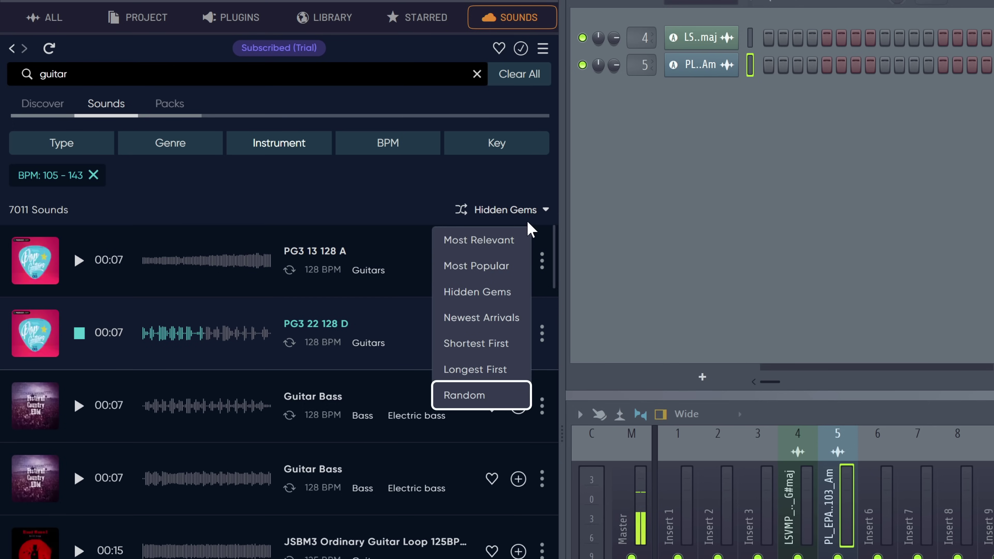
left_click(484, 397)
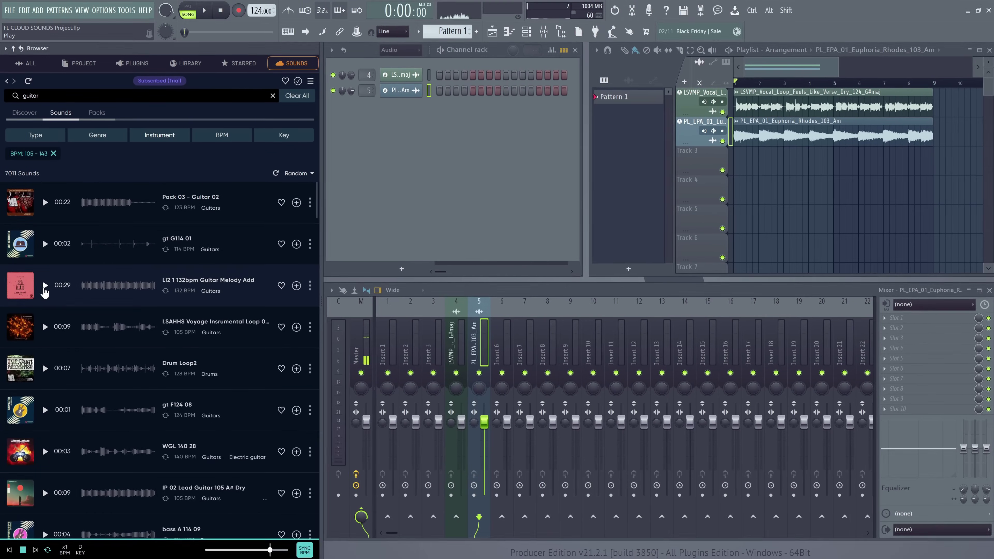
left_click(80, 406)
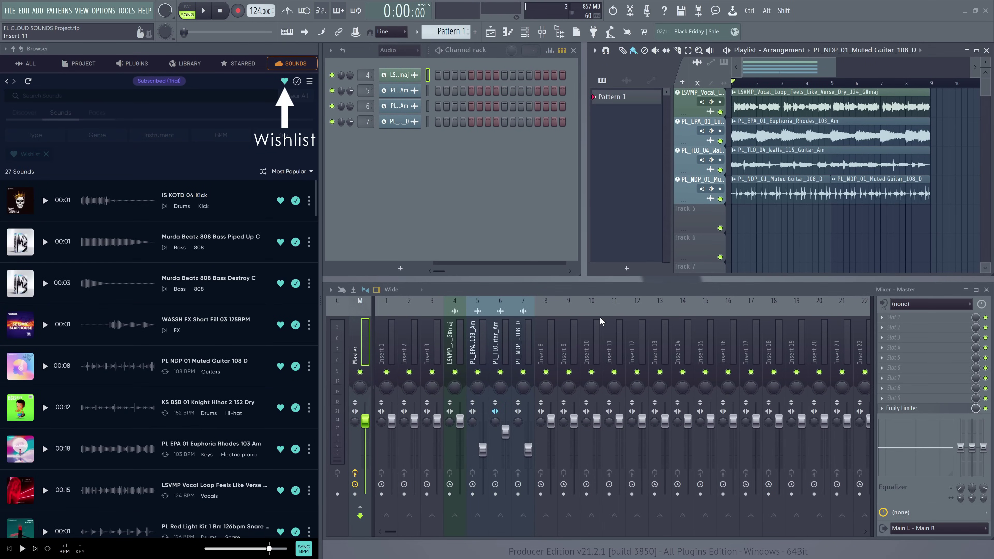
View the wishlisted sounds and the downloaded sounds in turn, and return to the wishlist.
left_click(285, 81)
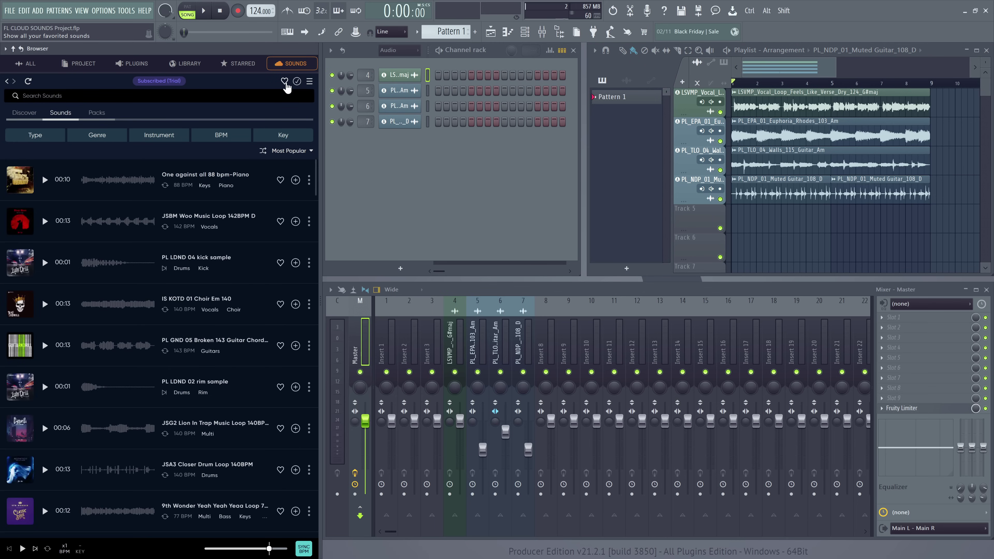
left_click(284, 82)
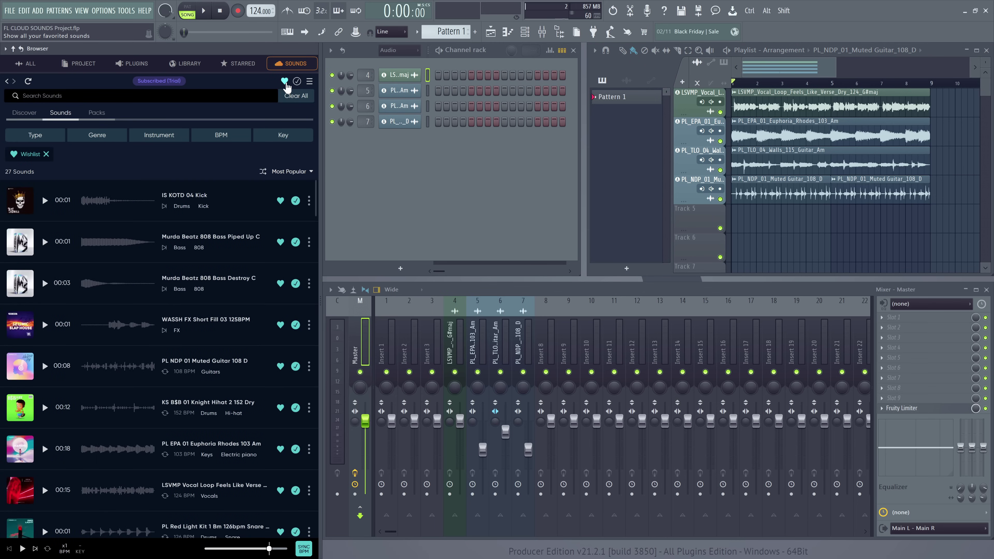
left_click(297, 82)
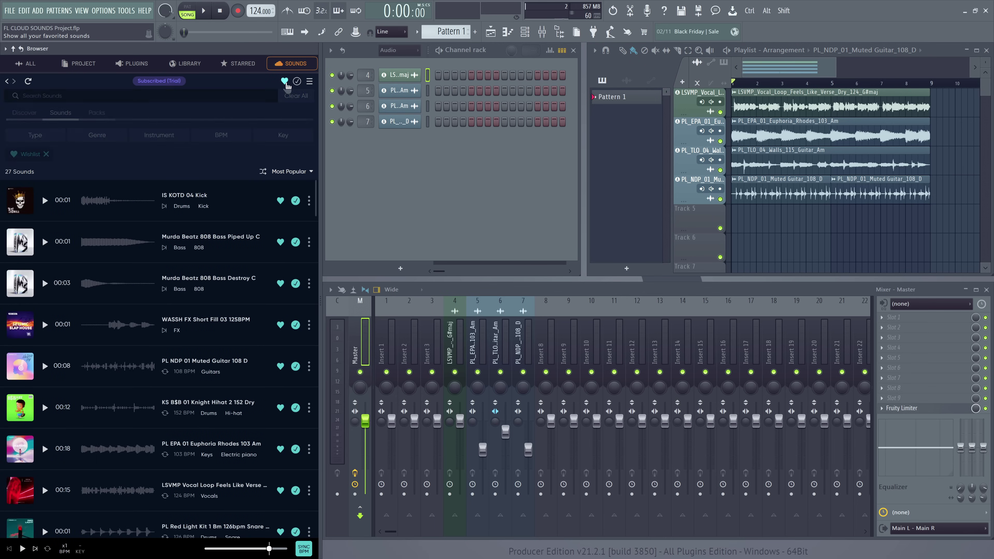
left_click(298, 82)
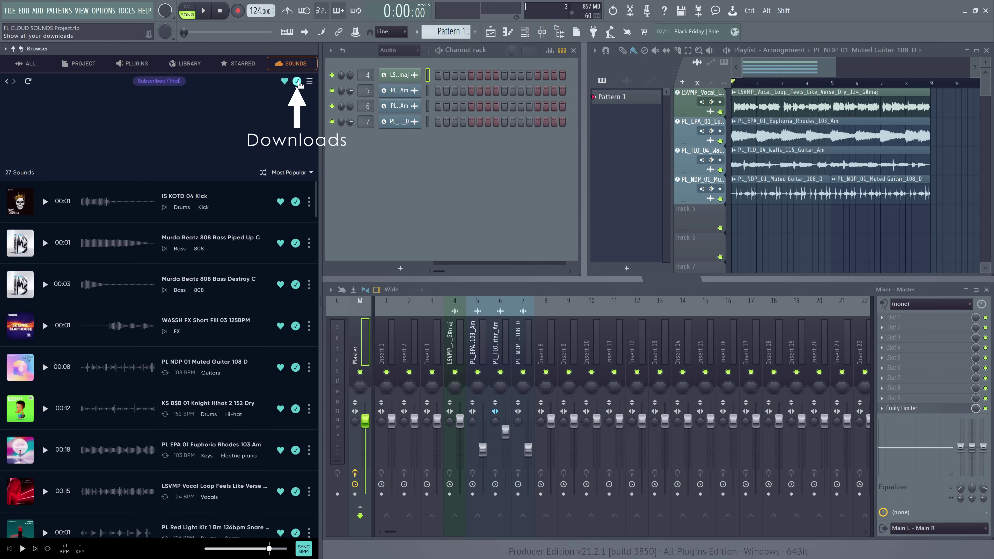
left_click(285, 82)
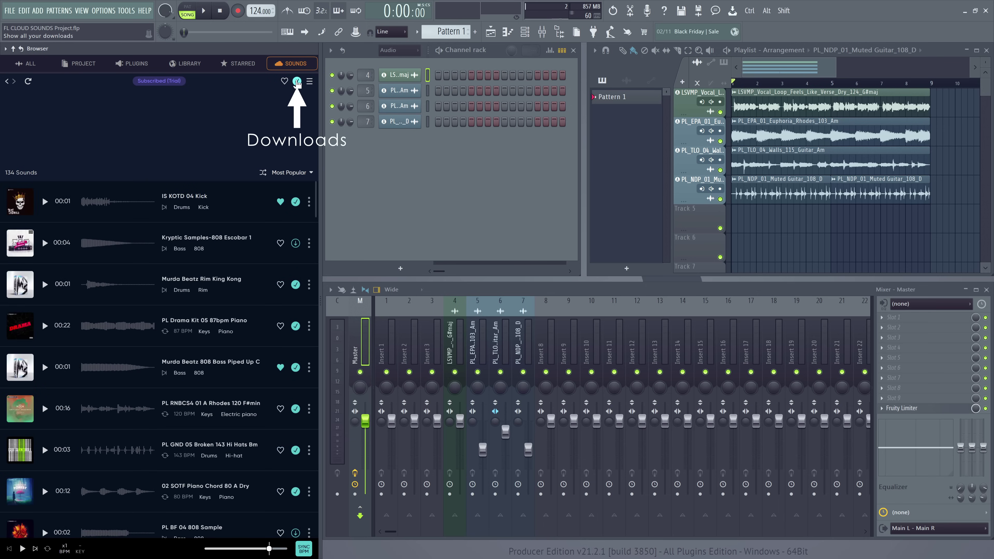
left_click(298, 82)
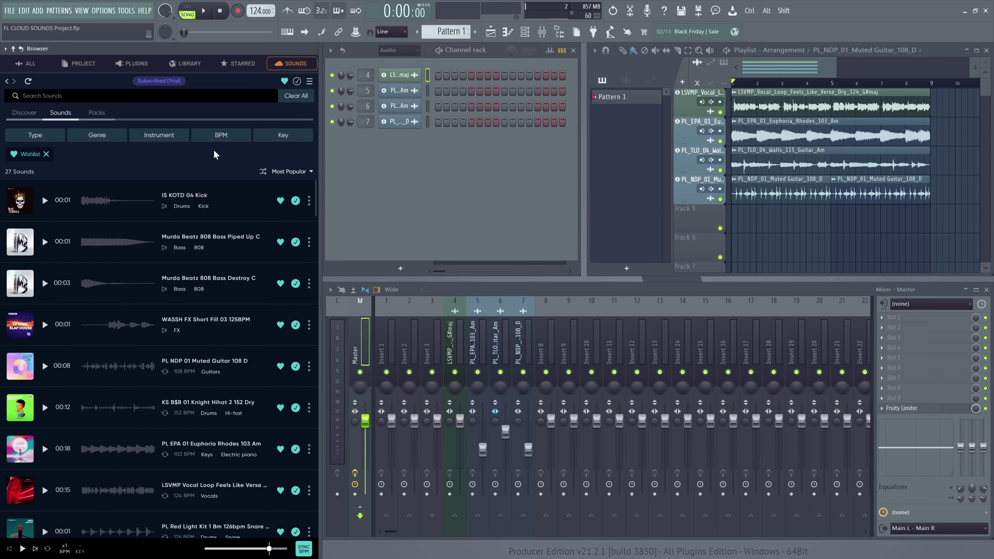
Place the IS KOTD 04 Kick on playlist track 5 as an audio track and play back the arrangement.
left_click_drag(184, 199, 736, 219)
left_click(503, 313)
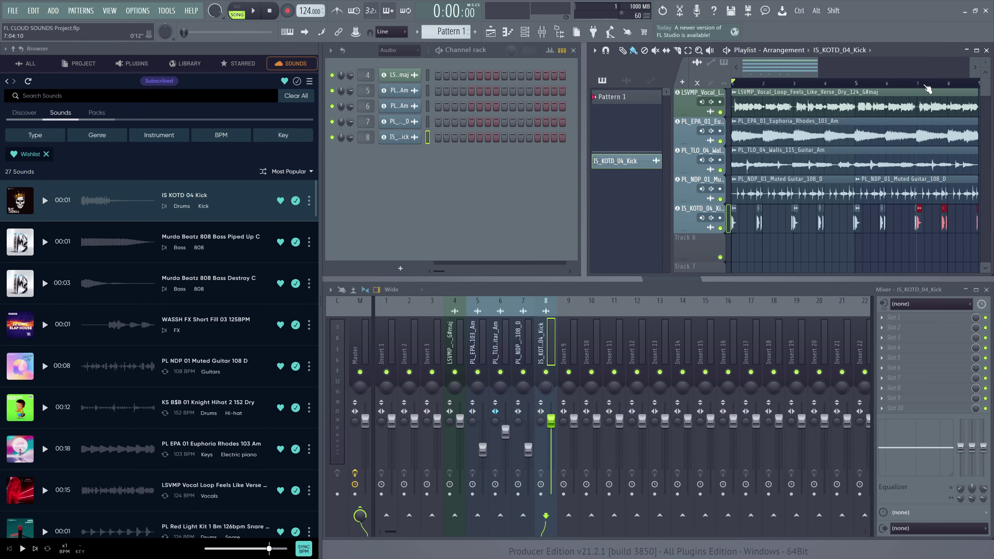
left_click(918, 84)
key("space")
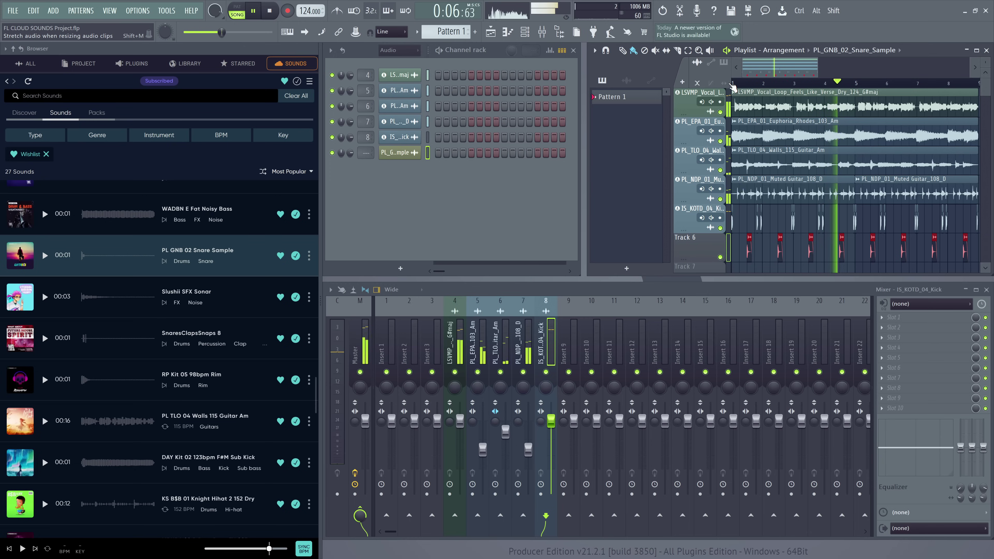
key("space")
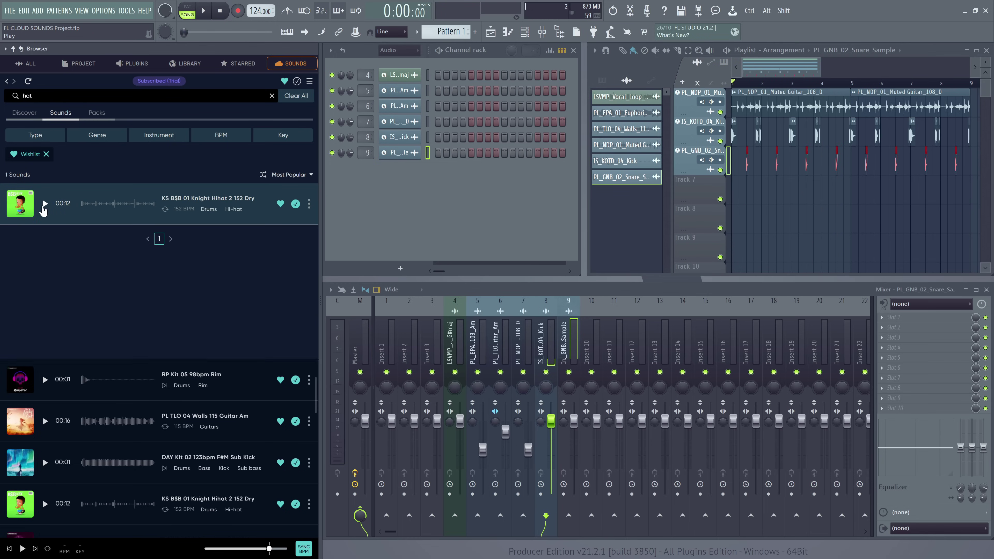
Preview the KS B$B 01 Knight Hihat 2 152 Dry loop and place it on playlist track 7 as an audio track.
left_click(44, 204)
left_click_drag(679, 196, 679, 195)
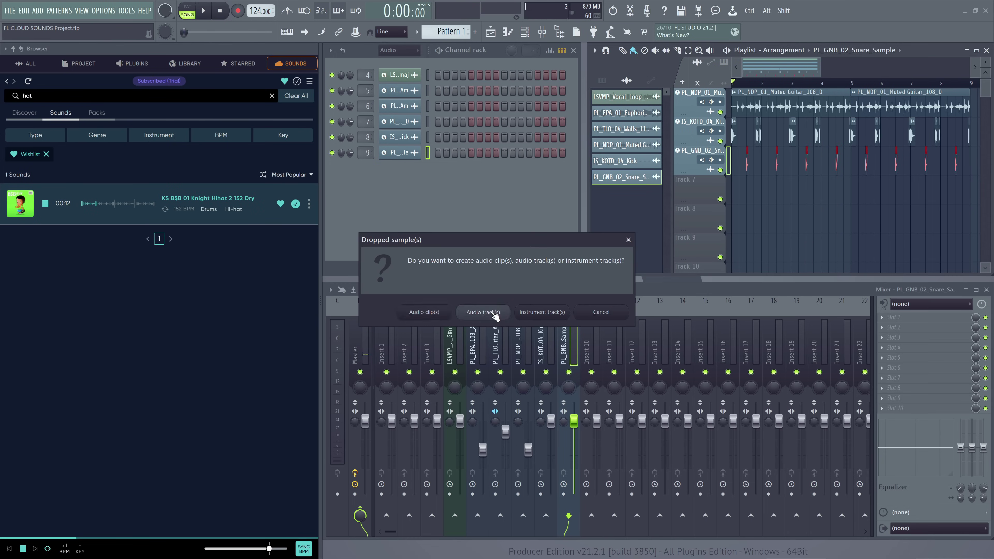
left_click(489, 316)
key("space")
key("space")
Chop the Knight Hihat clip on playlist track 7 into slices.
left_click(734, 179)
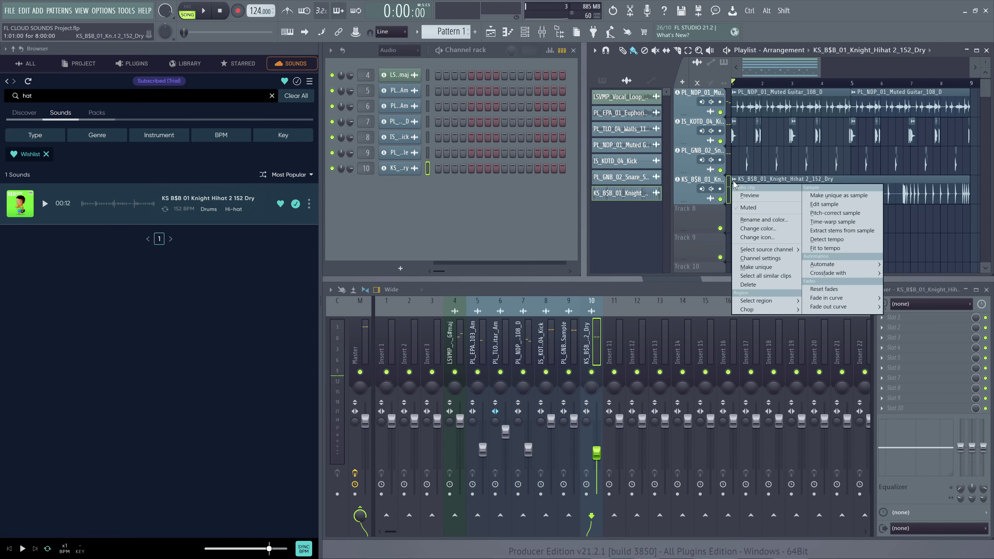
mouse_move(767, 305)
left_click(842, 354)
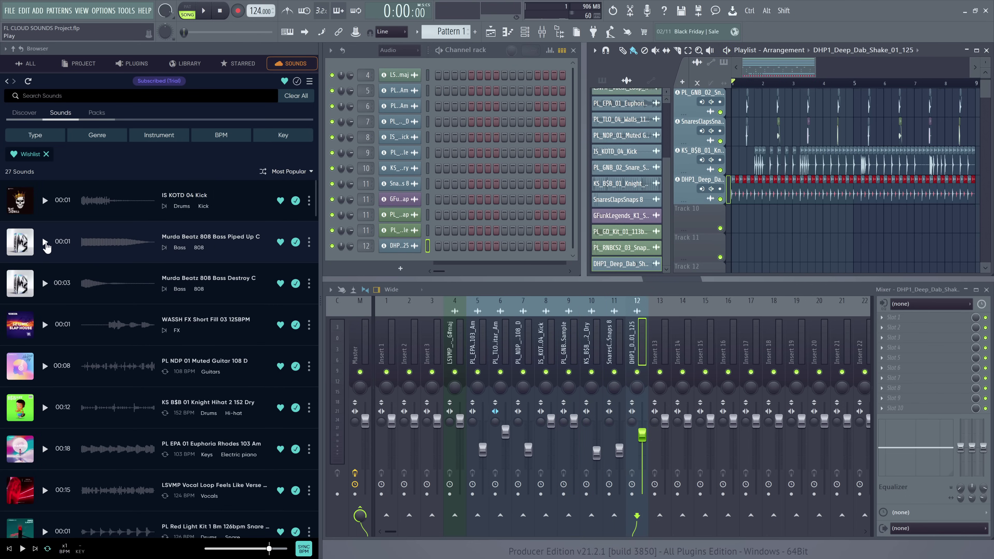
Preview the Murda Beatz 808 Bass Piped Up C sound and place it on playlist track 10 as an instrument track.
left_click(45, 243)
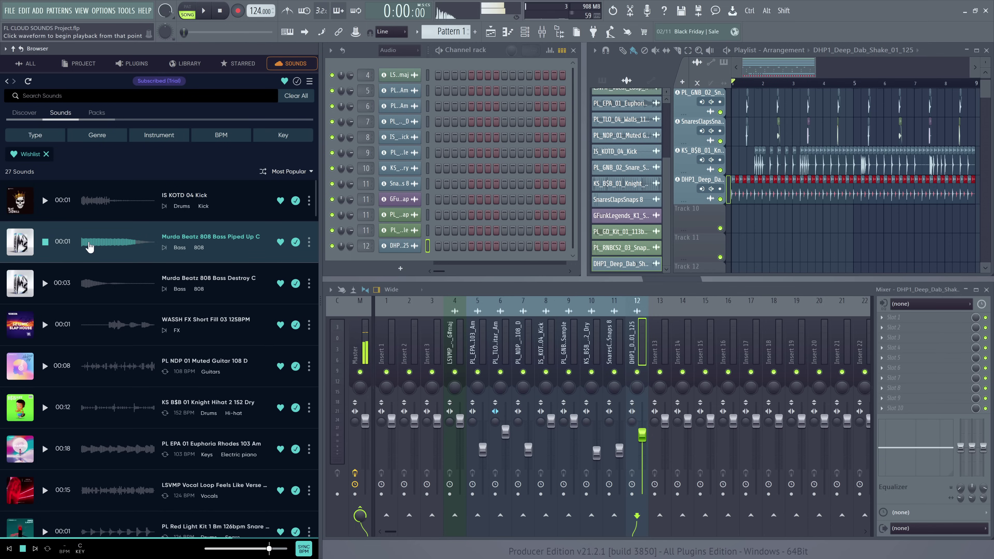
left_click_drag(90, 247, 236, 241)
left_click_drag(687, 219, 687, 216)
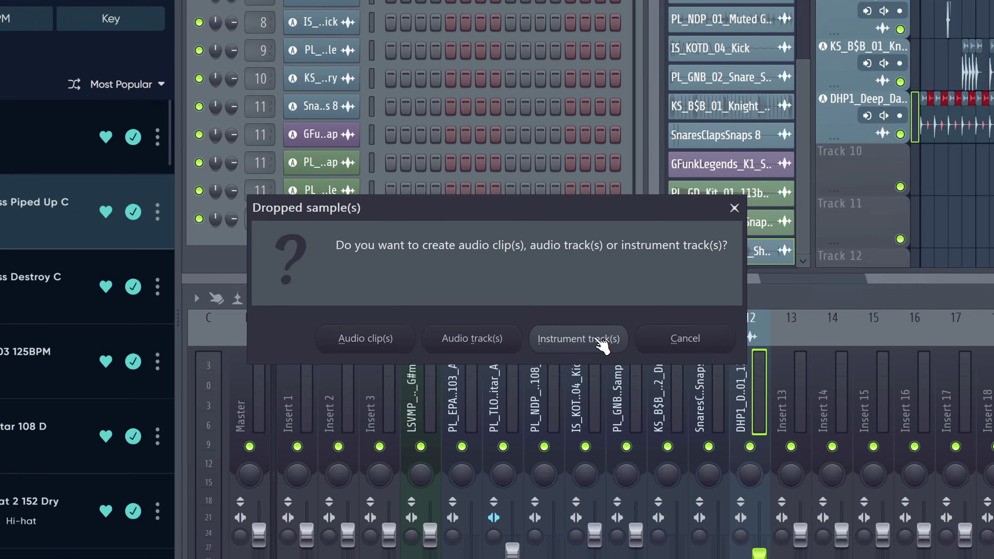
left_click(622, 355)
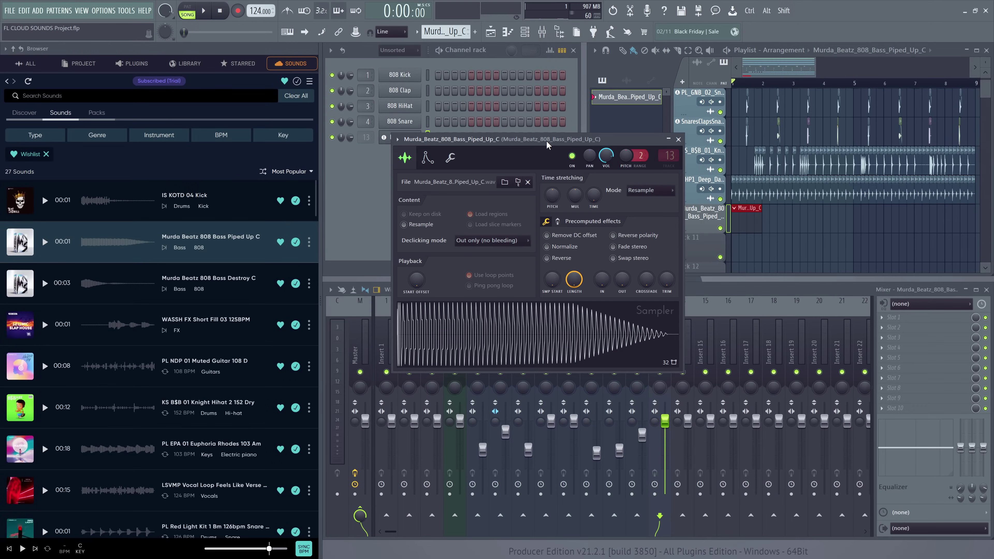
Open the Murda Beatz 808 Bass Piped Up C sample in Edison and loop a region between zero-crossings, about samples 32089 to 38785.
right_click(6, 225)
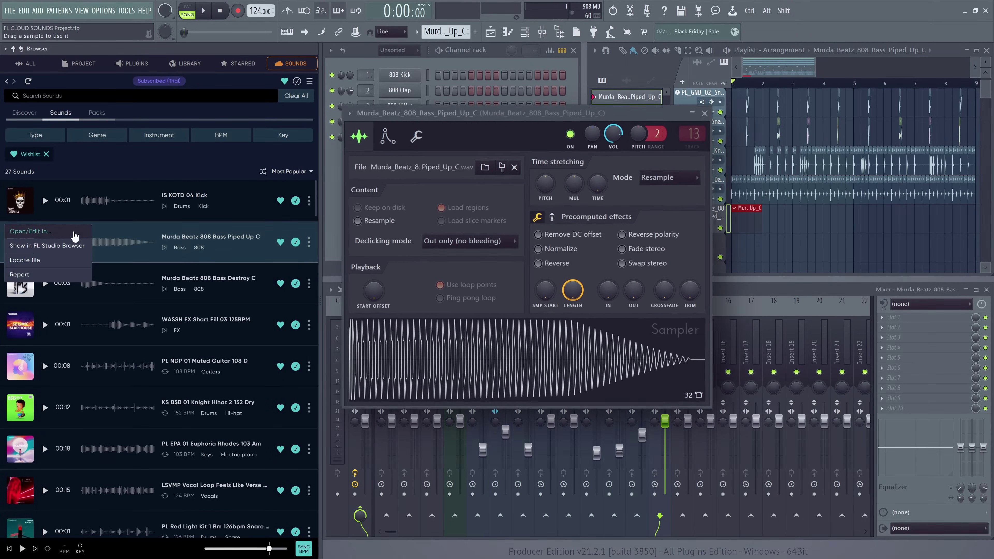
mouse_move(35, 231)
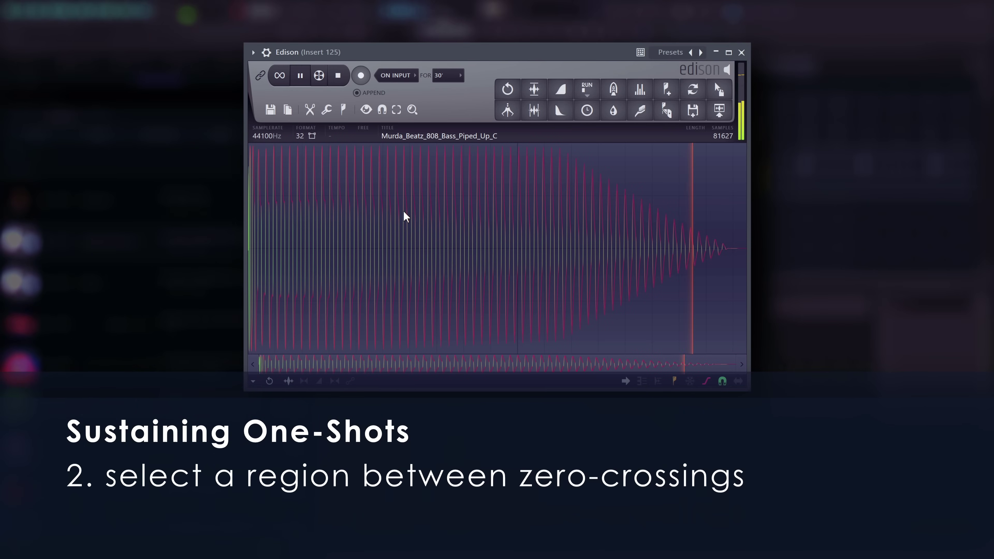
left_click_drag(444, 220, 478, 224)
scroll(429, 247, "up", 5)
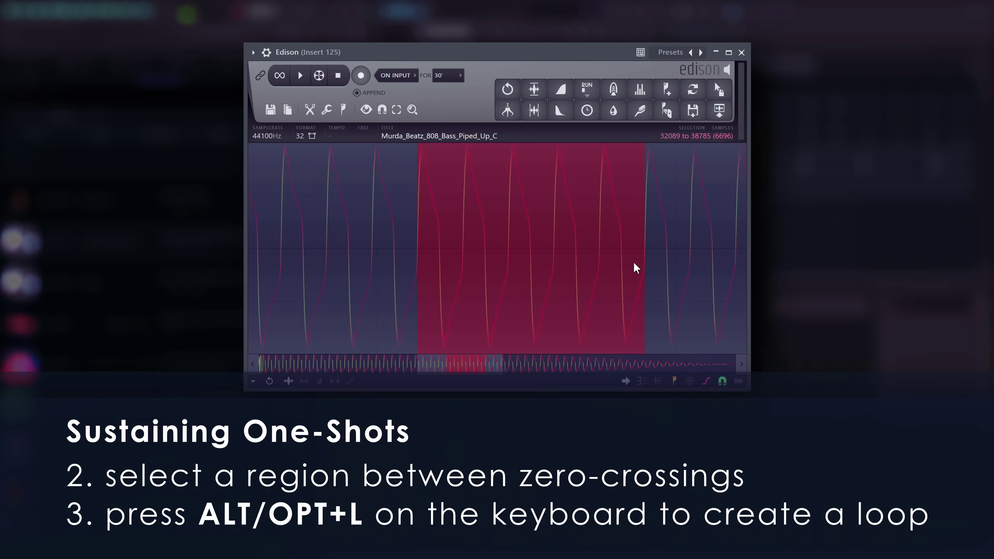
key("alt+l")
left_click(719, 89)
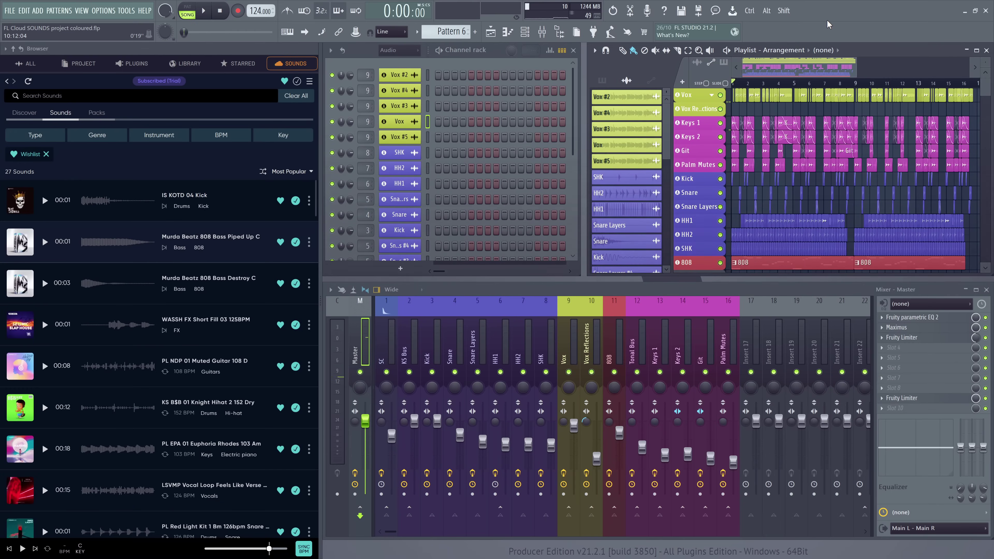
Play the coloured arrangement from the start and stop it.
key("space")
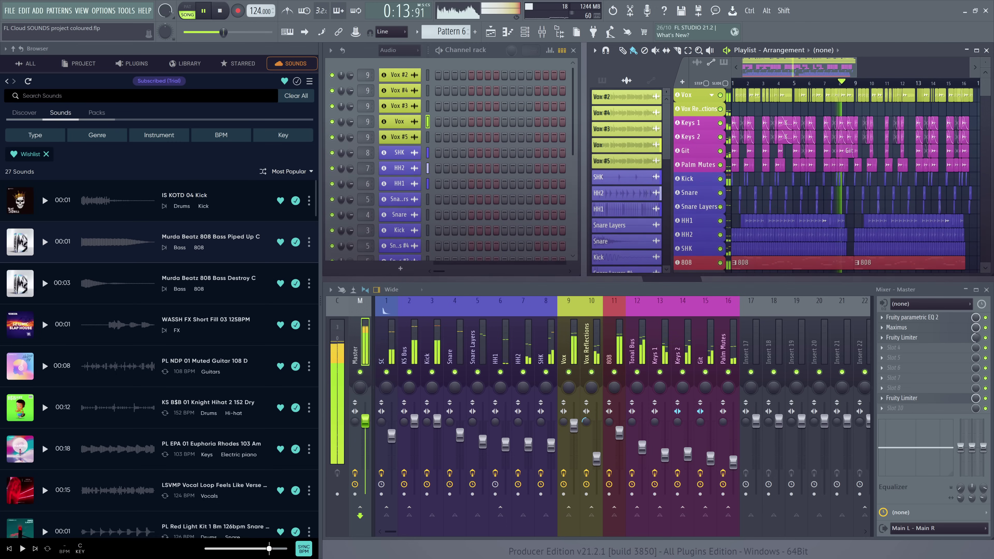
key("space")
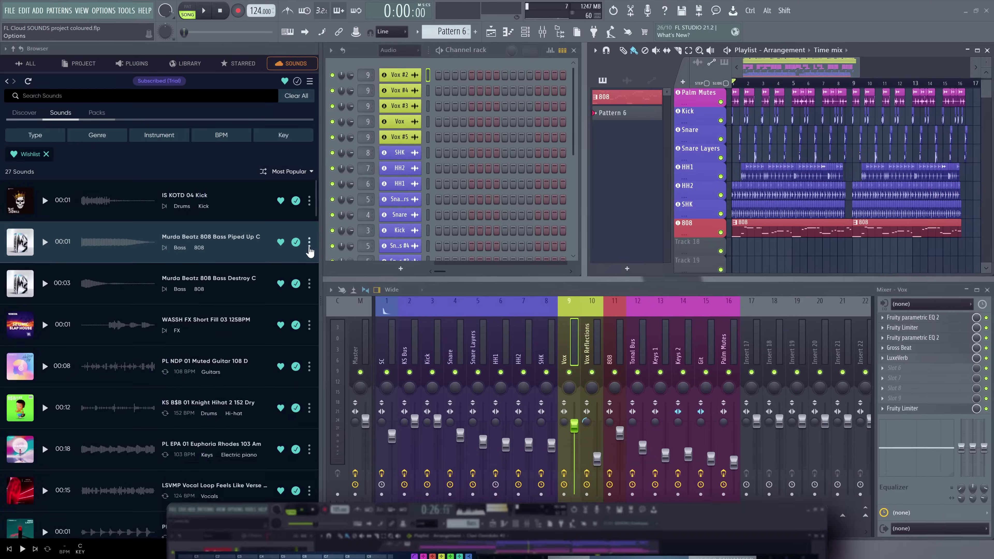
Show the Murda Beatz 808 Bass Piped Up C sample in the file browser, and show the pack of PL_DF_Kit_3_Strings_Stack_125_E_Dry in Sounds.
left_click(309, 242)
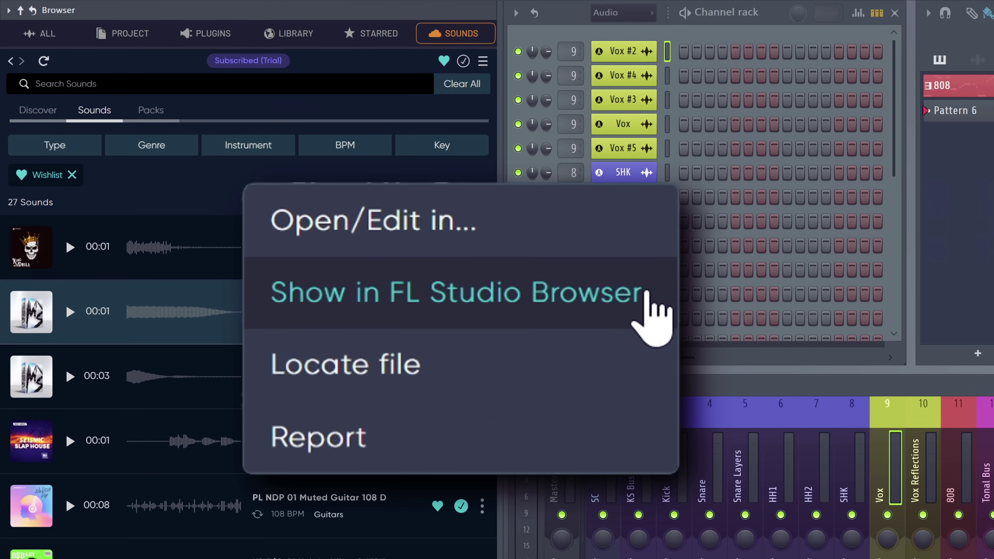
left_click(645, 295)
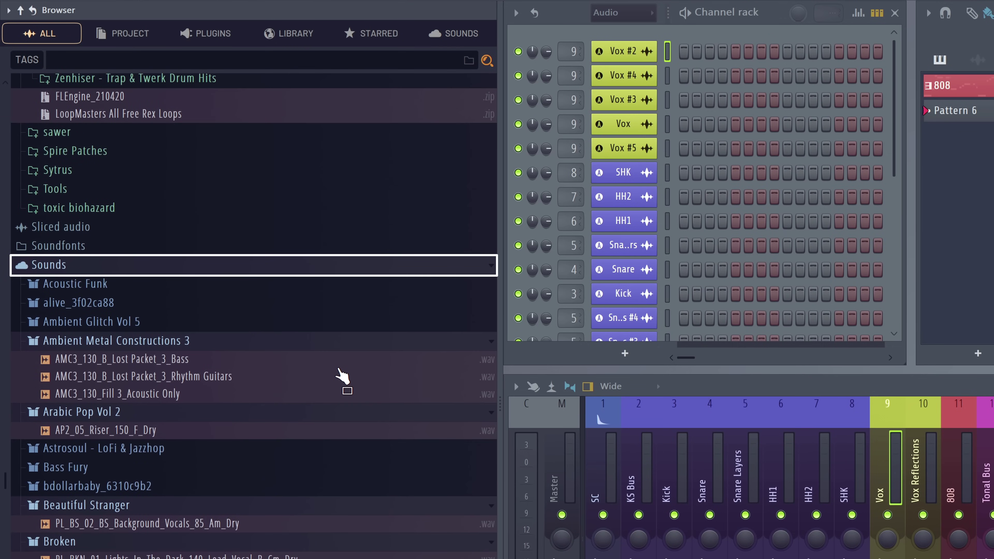
scroll(341, 376, "down", 8)
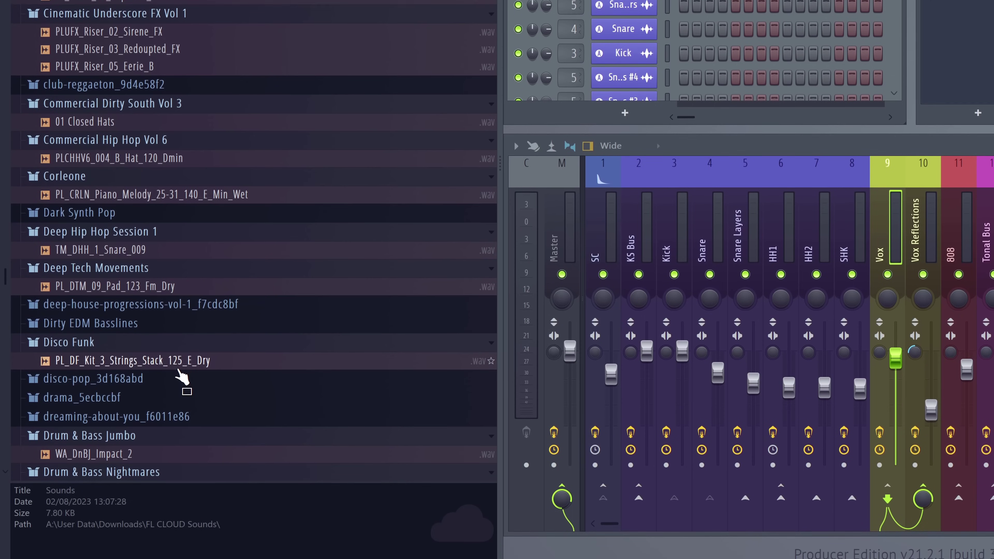
right_click(180, 362)
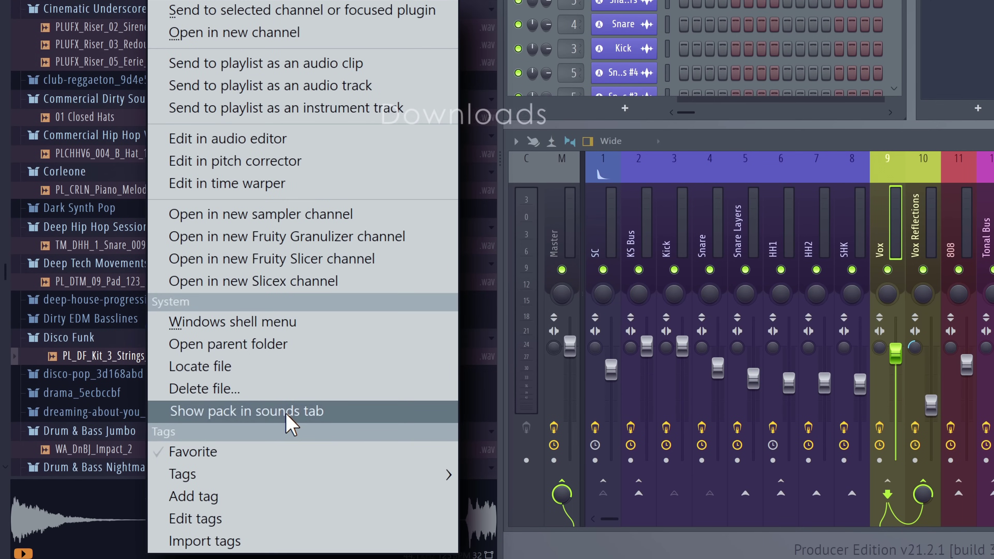
left_click(287, 415)
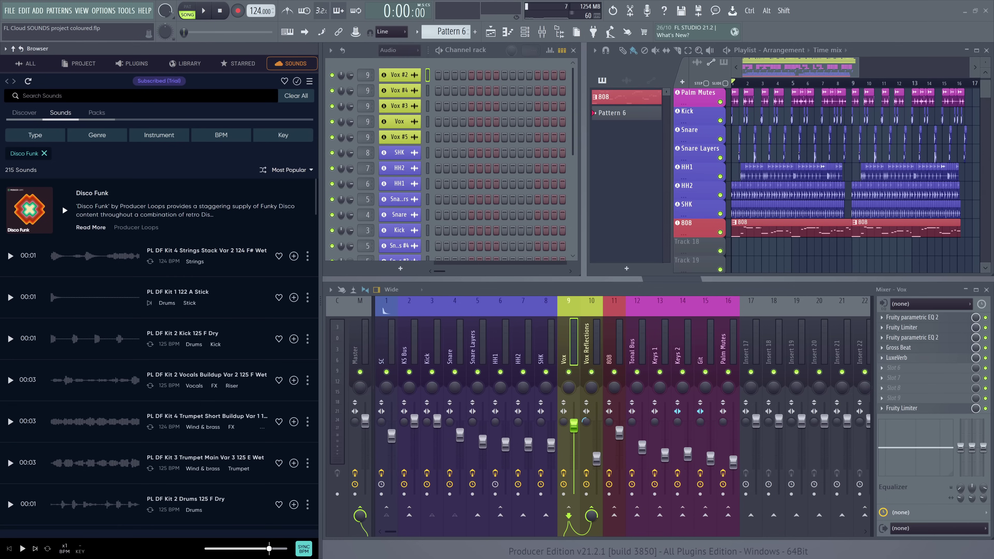
Open the PL DF Kit 3 Vocal Chops 125 E Wet sound from the Disco Funk pack in the pitch corrector.
scroll(307, 279, "down", 5)
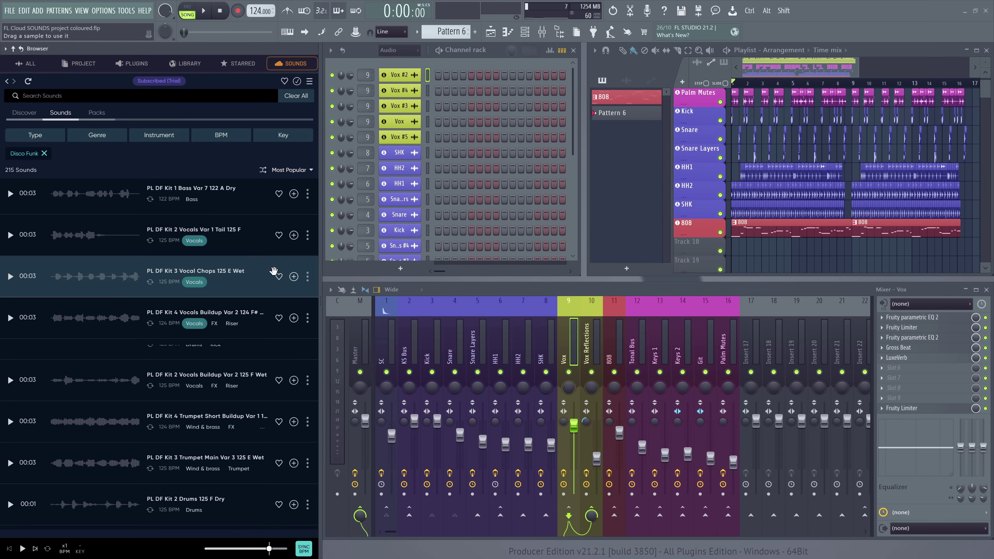
left_click(307, 276)
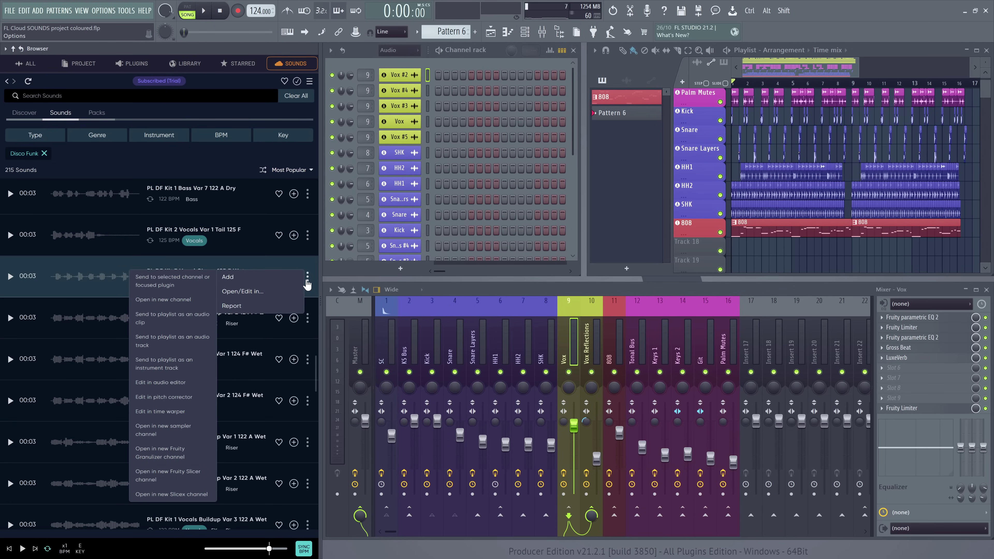
left_click(170, 397)
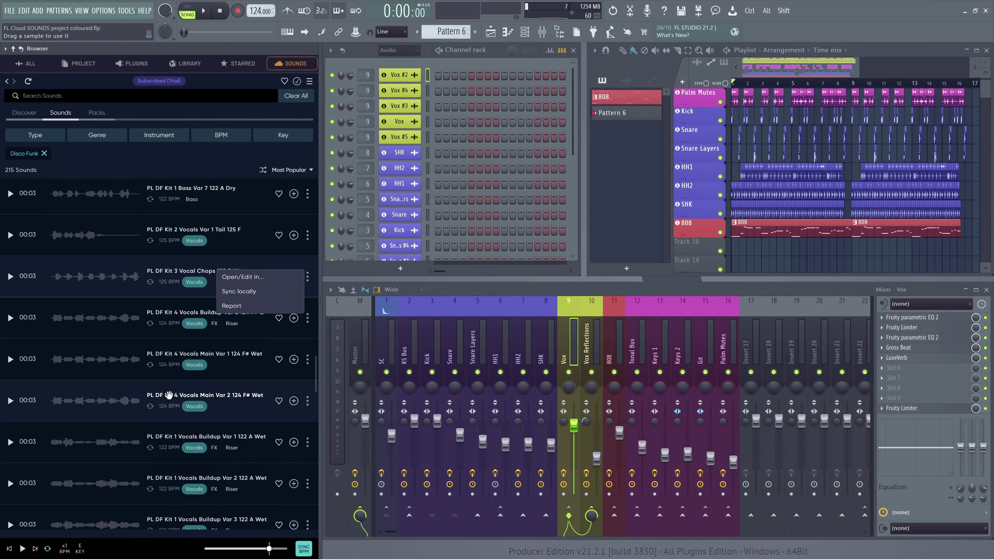
left_click(243, 276)
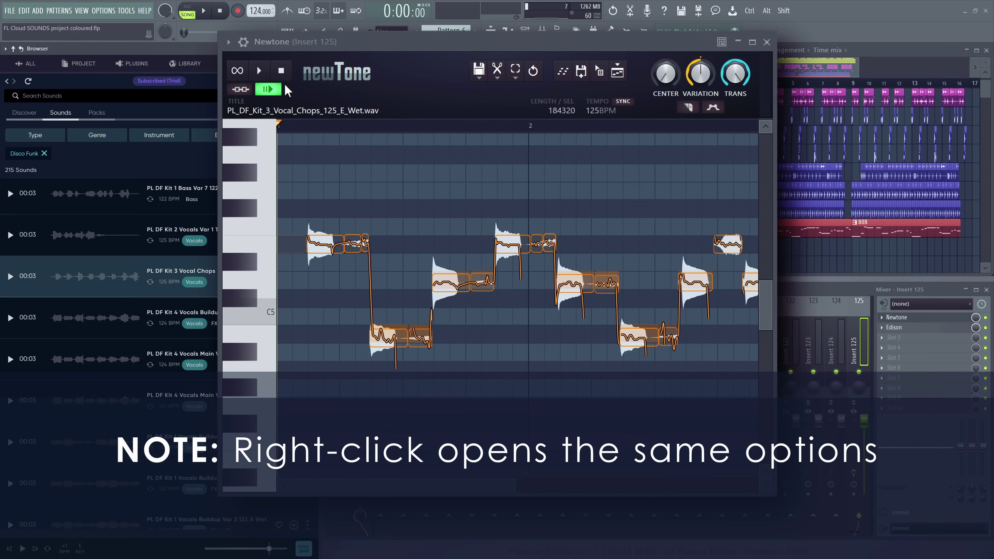
Listen to the vocal chops in Newtone from the start and from near bar 2.
left_click(259, 70)
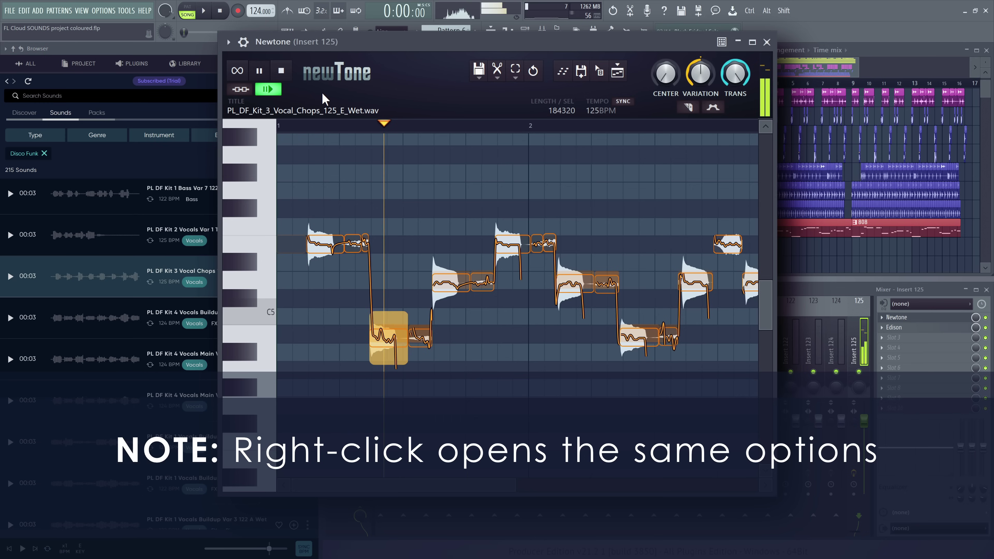
left_click(281, 71)
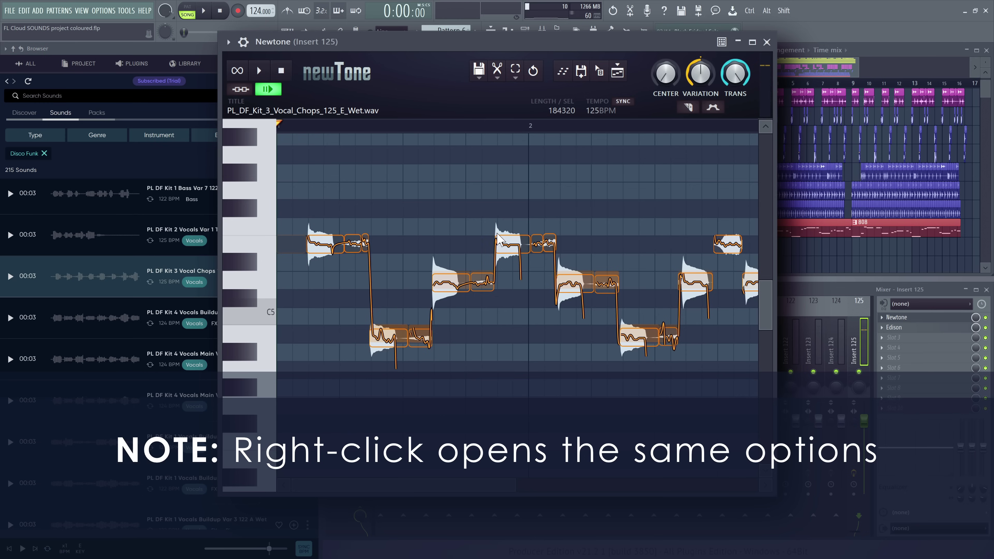
mouse_move(509, 242)
left_mouse_down()
mouse_move(518, 165)
mouse_move(515, 234)
mouse_move(516, 211)
mouse_move(527, 235)
left_mouse_up()
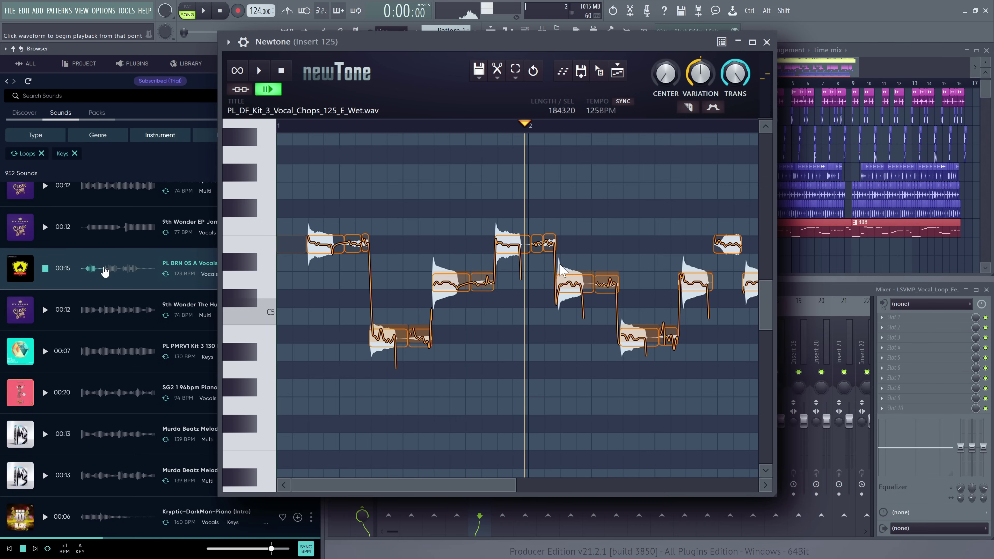
left_click_drag(560, 42, 560, 553)
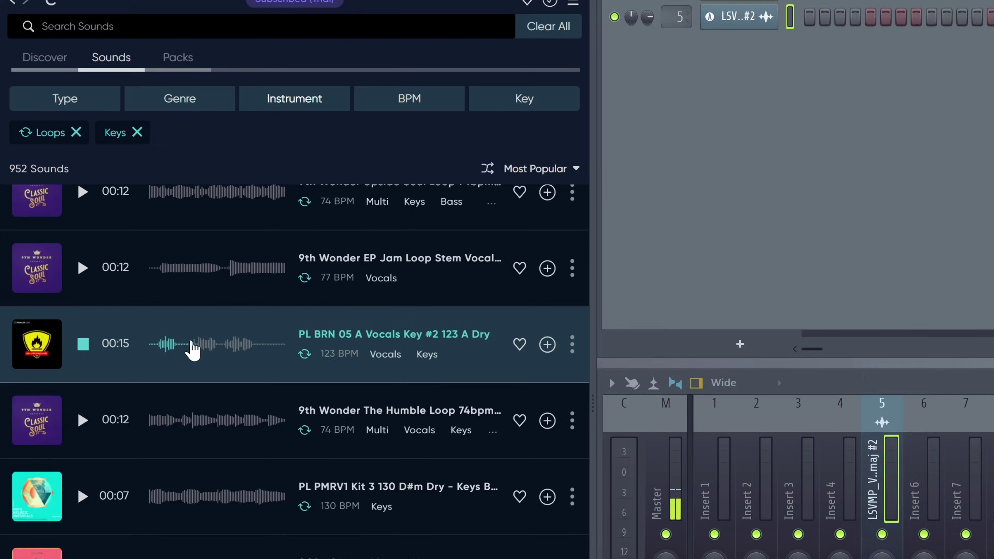
Report the PL BRN 05 A Vocals Key #2 123 A Dry sound for Incorrect Tags with the comment "Not Keys".
right_click(104, 271)
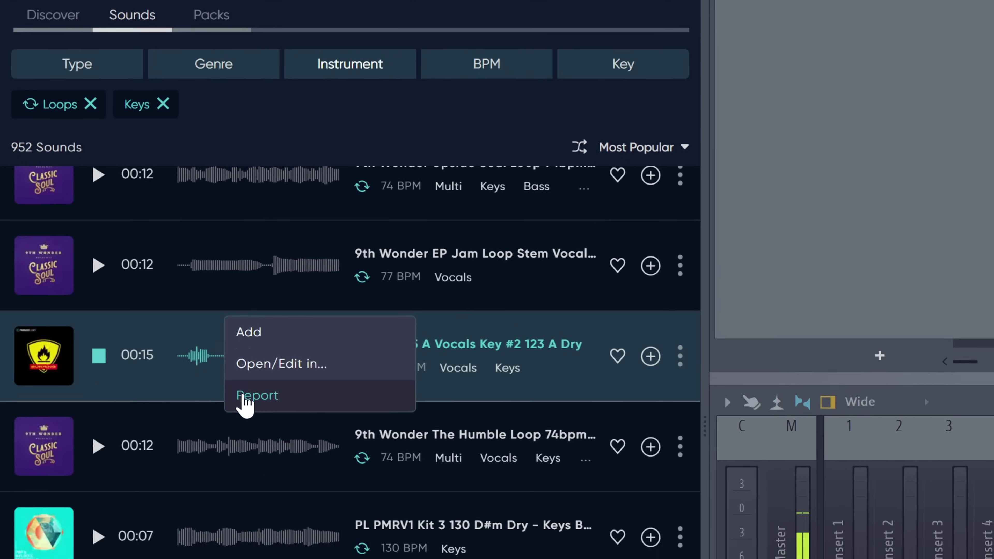
left_click(249, 423)
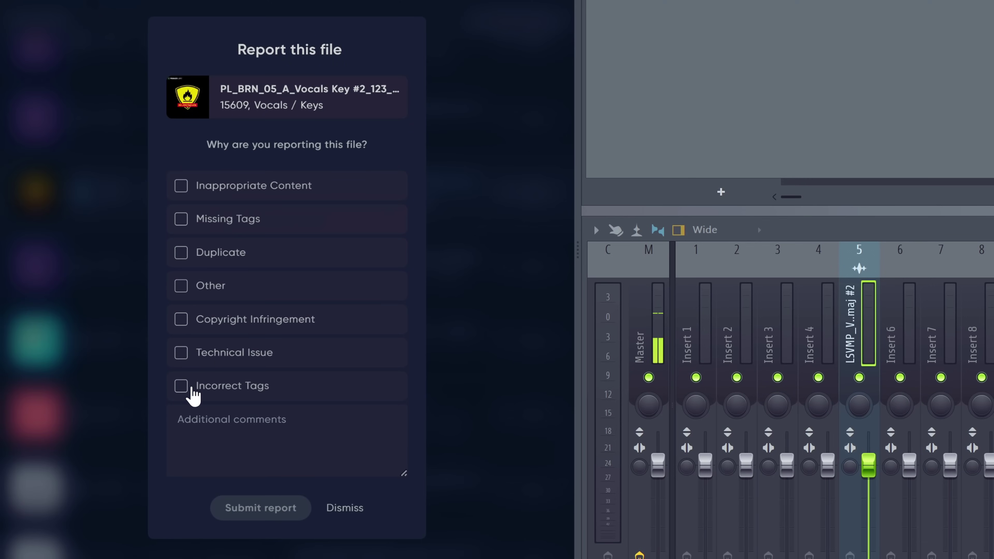
left_click(182, 386)
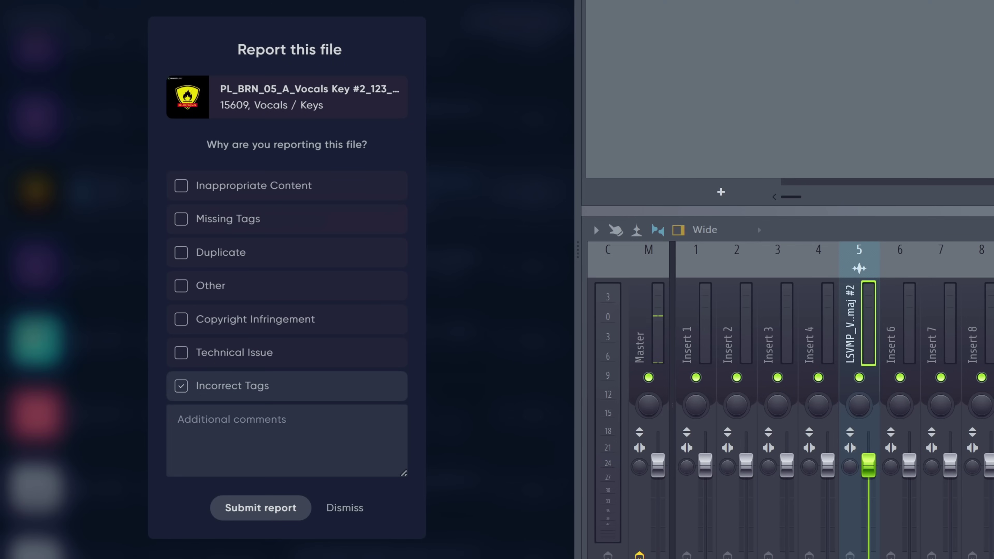
type("Not Keys")
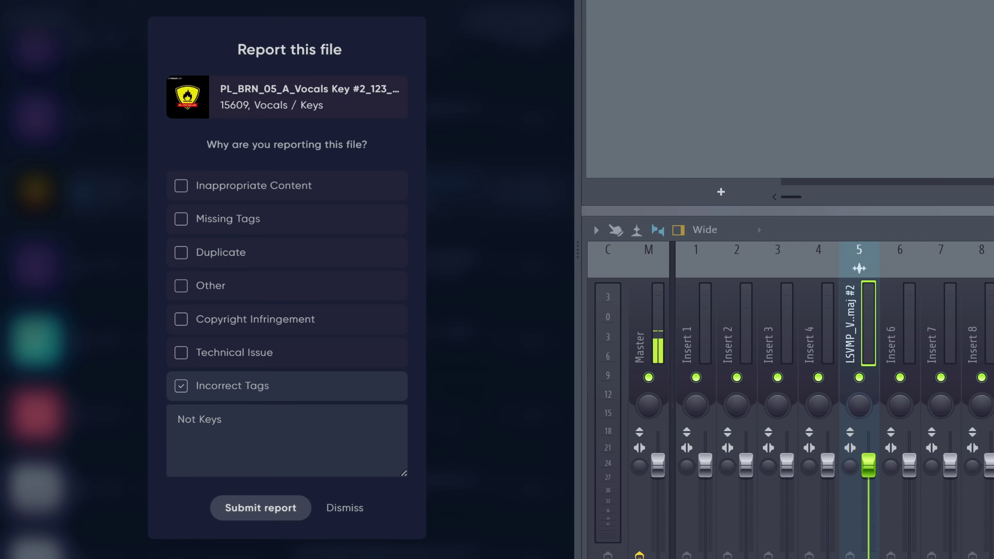
left_click(239, 506)
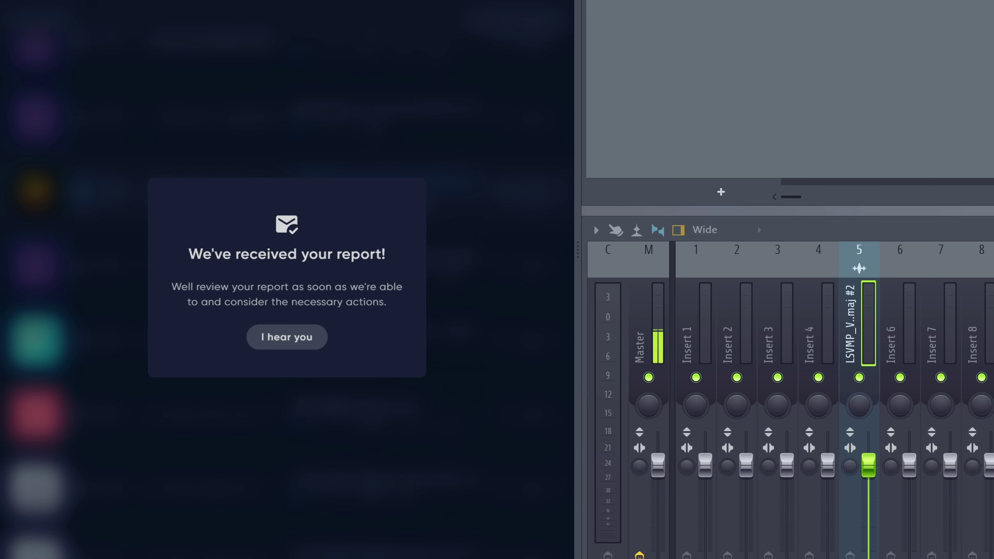
left_click(302, 340)
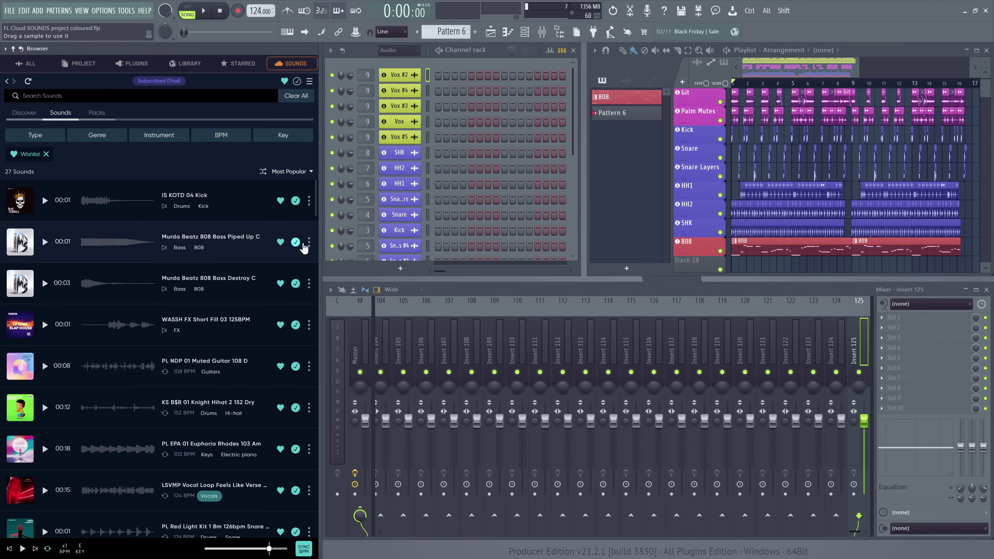
Preview the wishlisted WAFDP FX Drum Fill 03 115BPM, place it below the 808 track just before bar 9, and preview PL TB 03 Silent Pain Tom Fill.
scroll(311, 402, "down", 5)
scroll(46, 285, "up", 4)
left_click(45, 277)
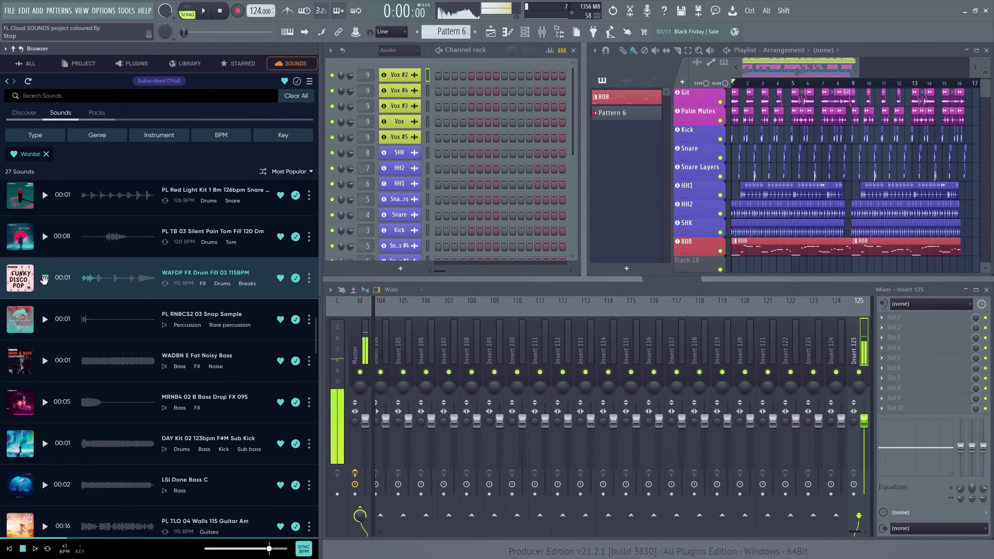
left_click_drag(47, 287, 751, 271)
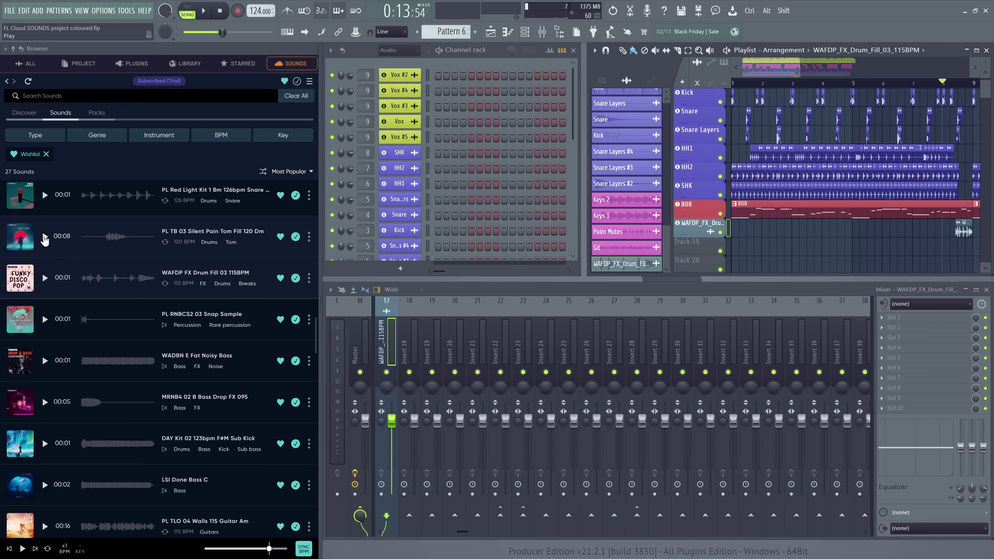
left_click(45, 237)
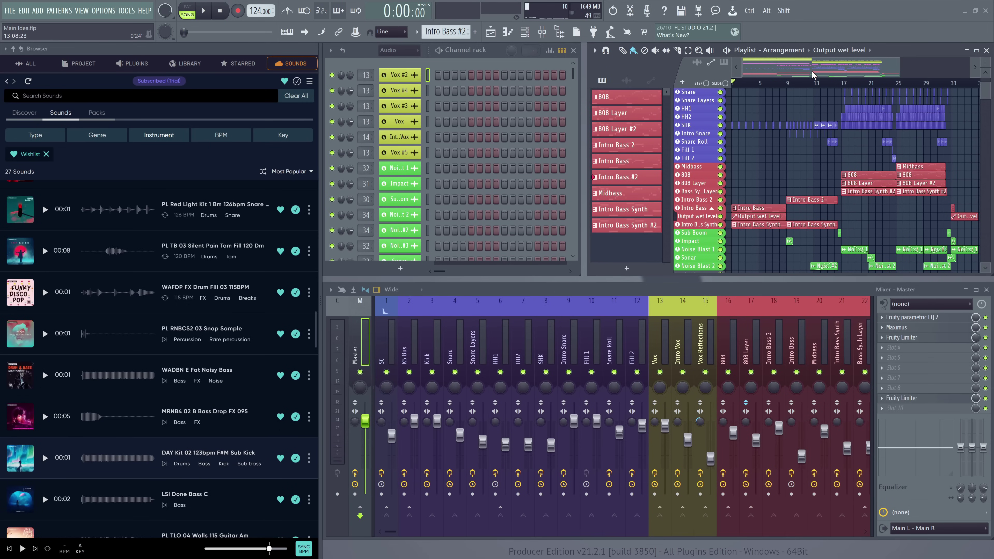
Play the Main Idea arrangement from the start.
key("space")
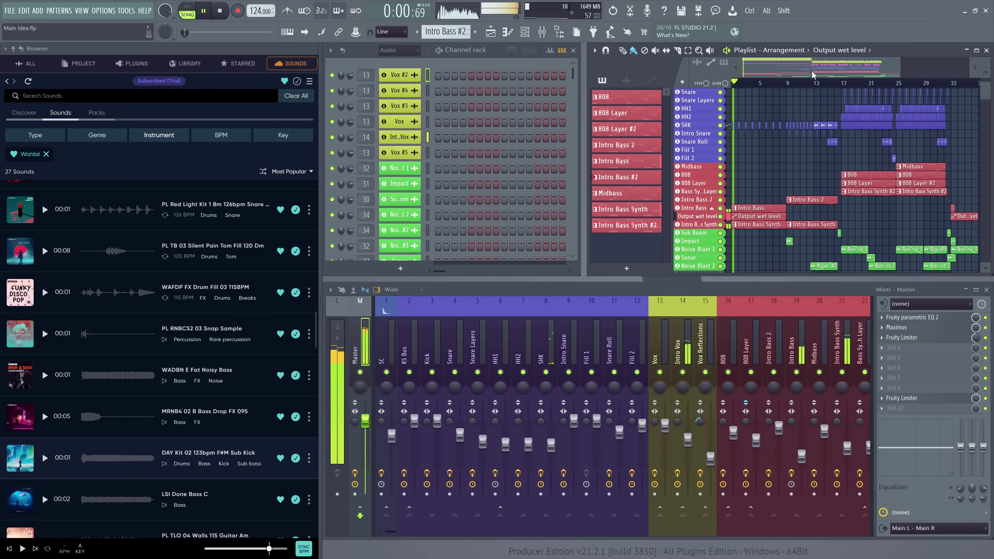